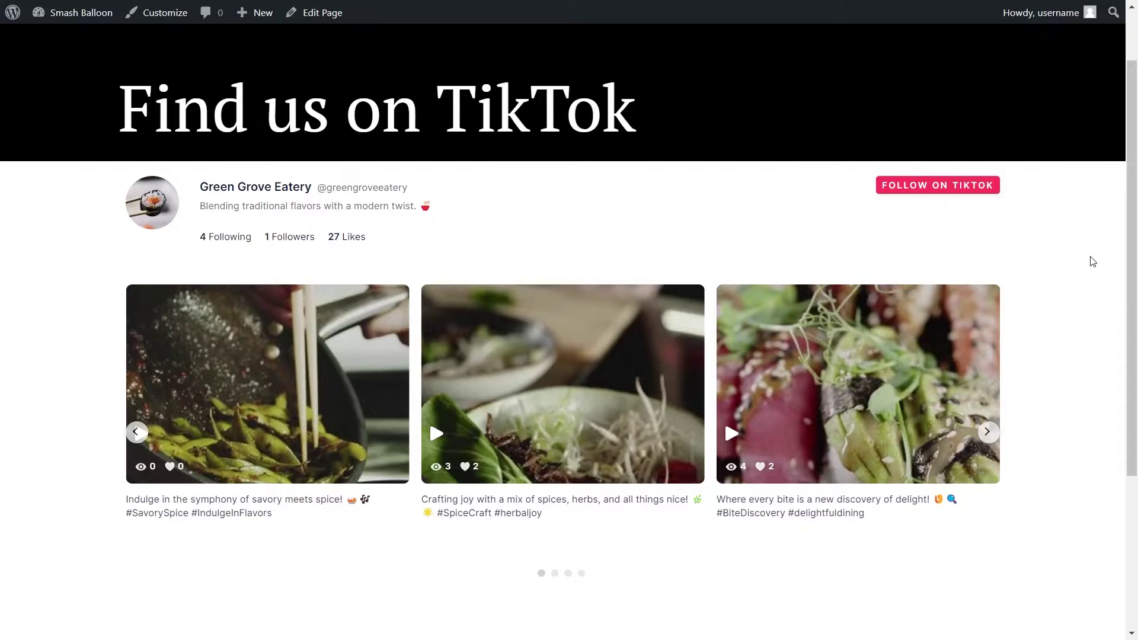
Step: Advance the TikTok carousel three videos forward on the Find us on TikTok page
click(988, 432)
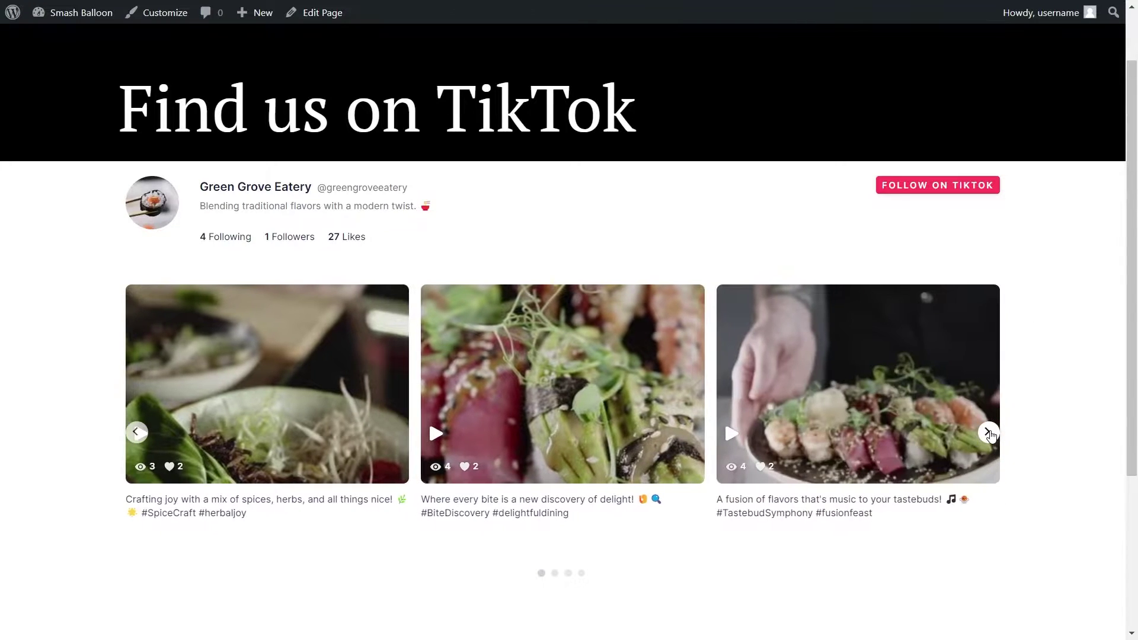
click(988, 432)
click(988, 432)
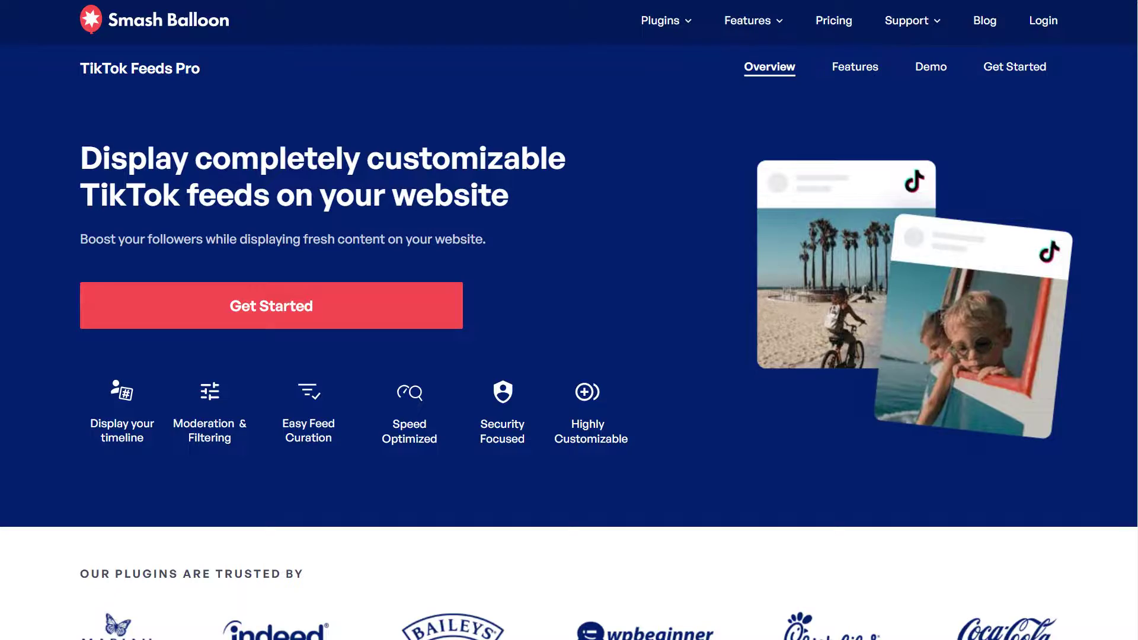
Step: Browse the TikTok Feeds Pro page, then download TikTok Feed Pro from the All Access Bundle
scroll(569, 320, down, 3)
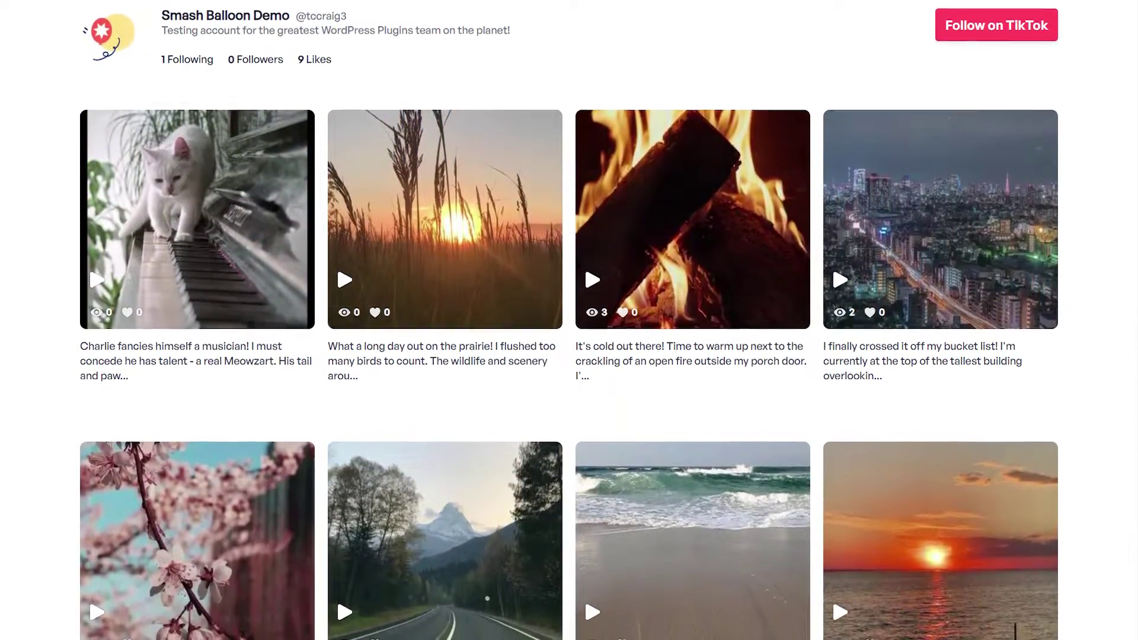
scroll(569, 320, down, 2)
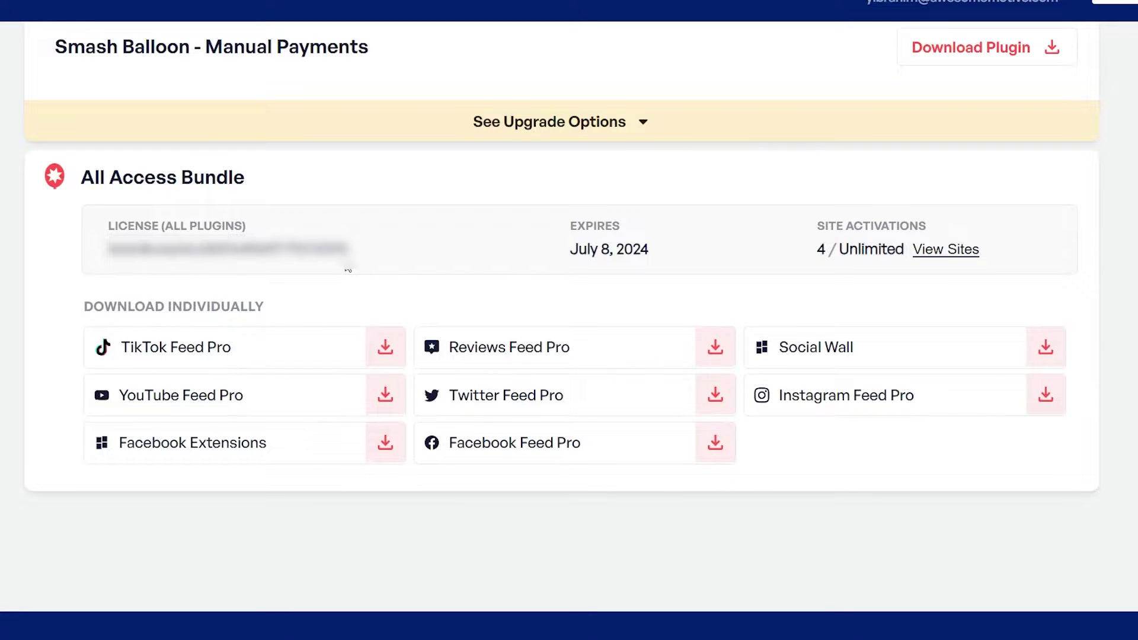
click(385, 350)
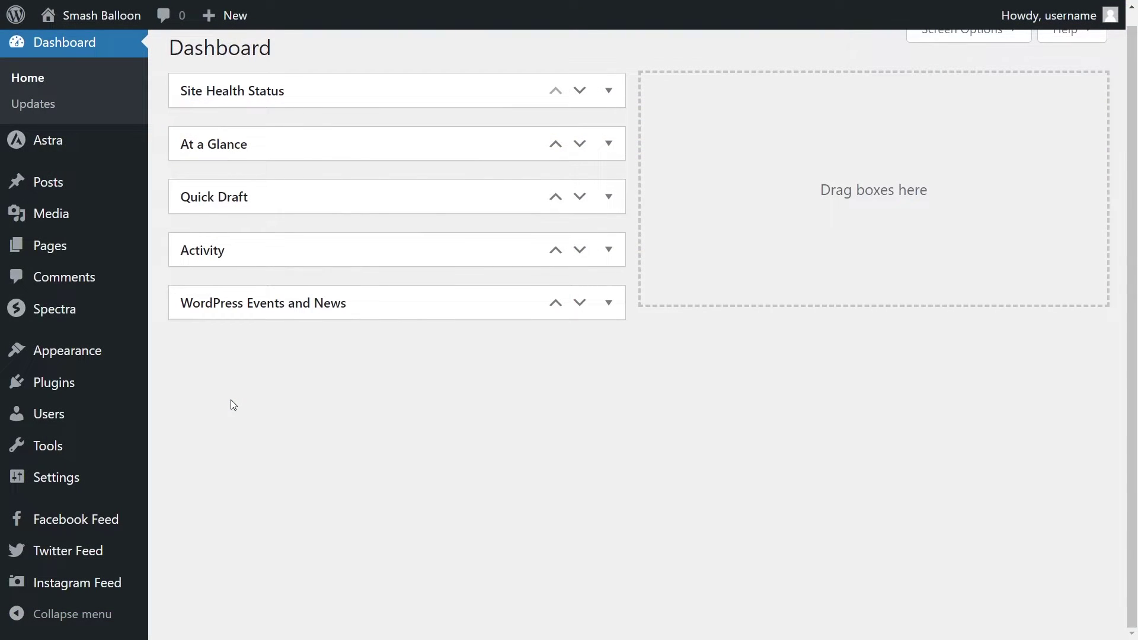
Step: Upload TikTok-Feeds-Pro-Elite-1.0.zip as a new plugin, install it and activate it
mouse_move(73, 387)
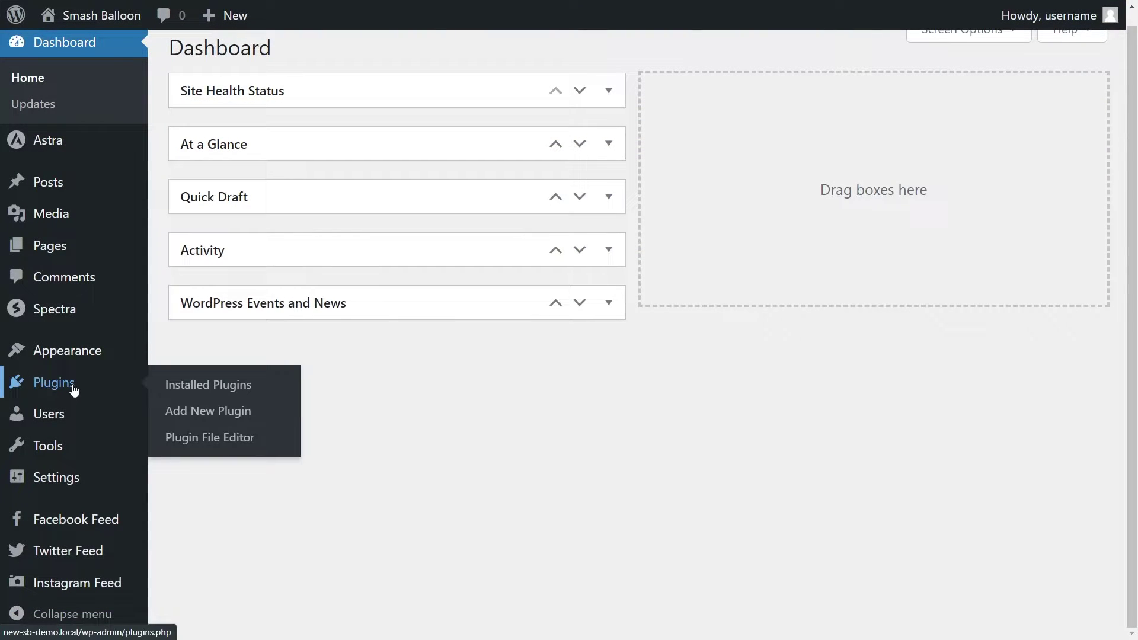
click(223, 421)
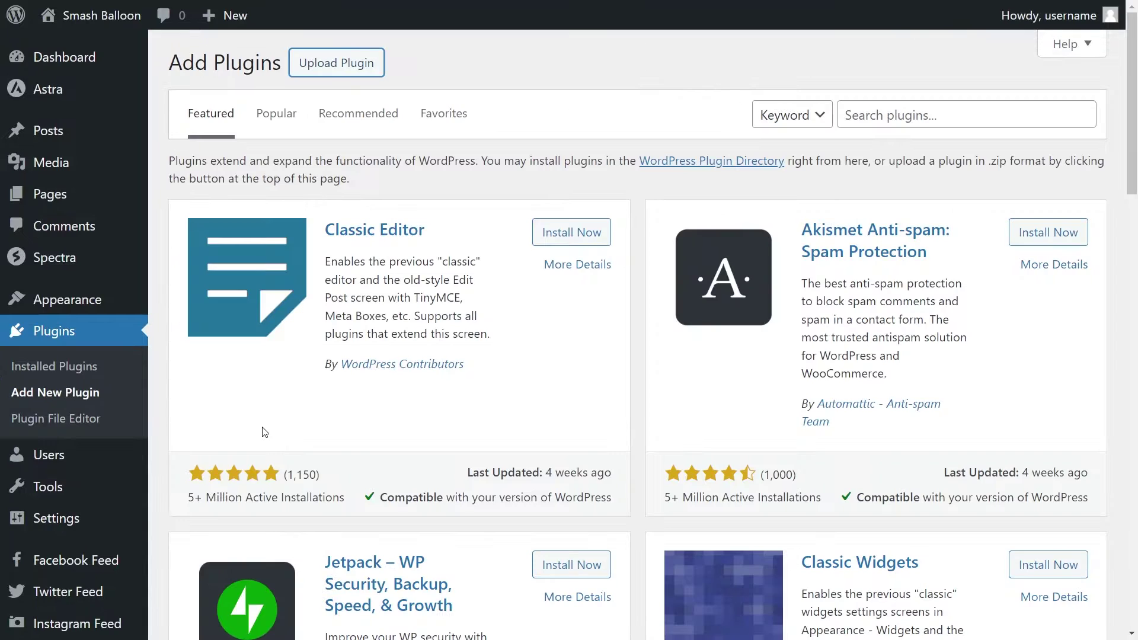
click(352, 77)
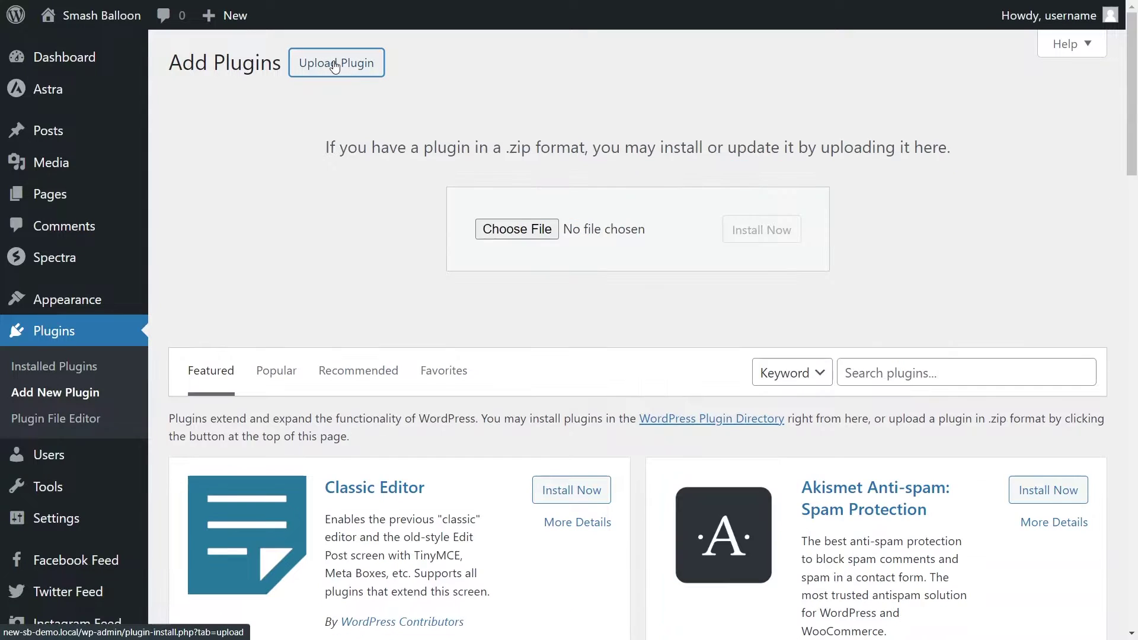
click(517, 230)
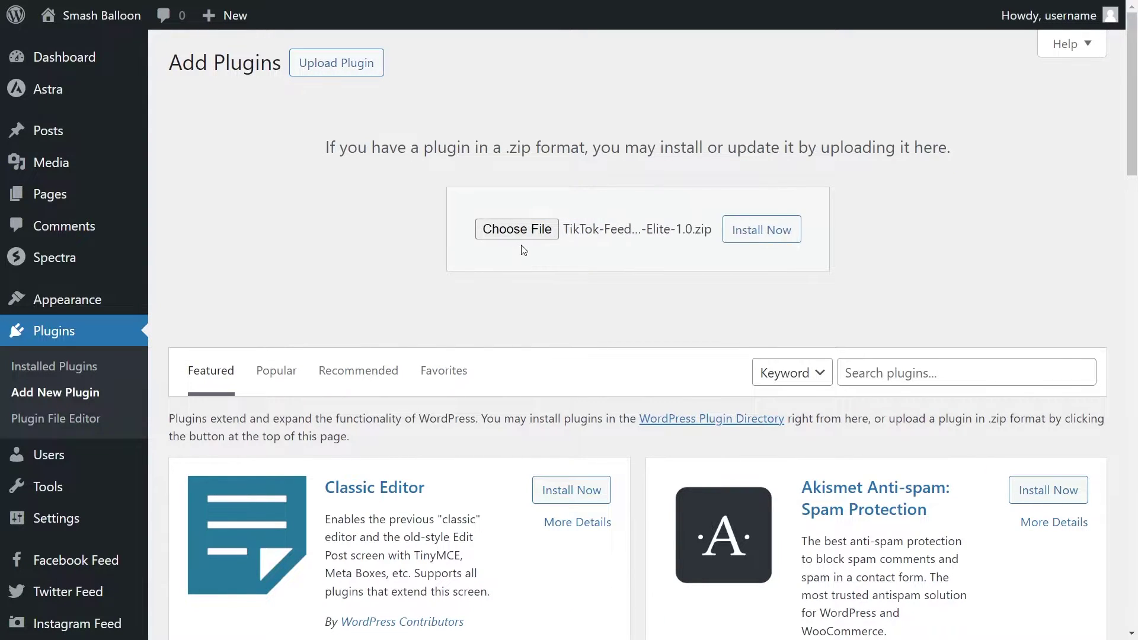
click(762, 232)
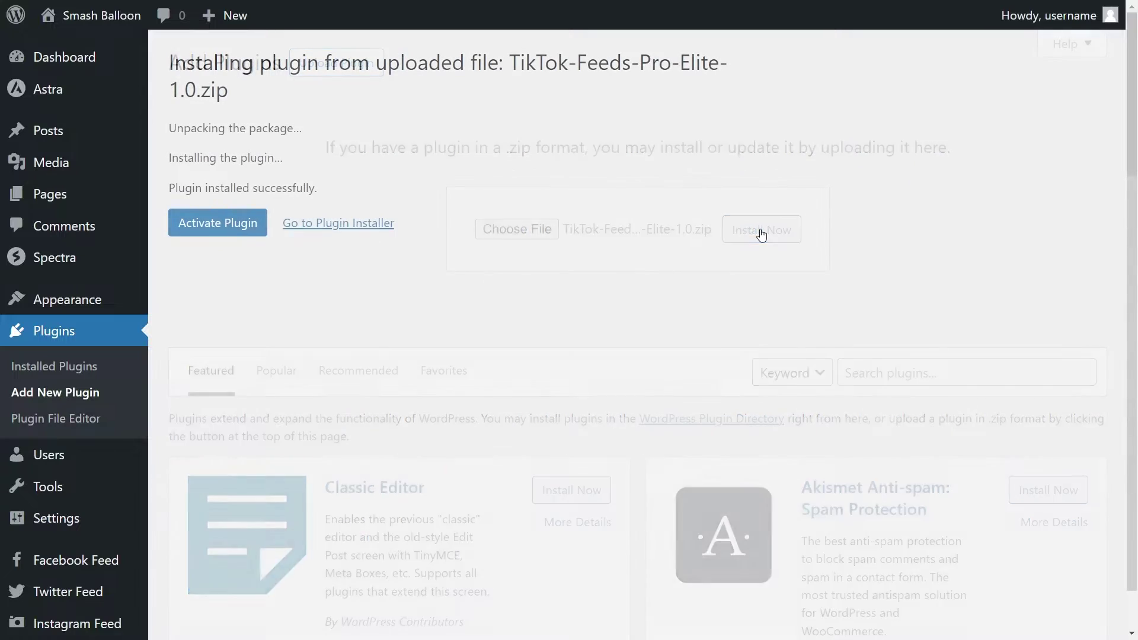
click(244, 224)
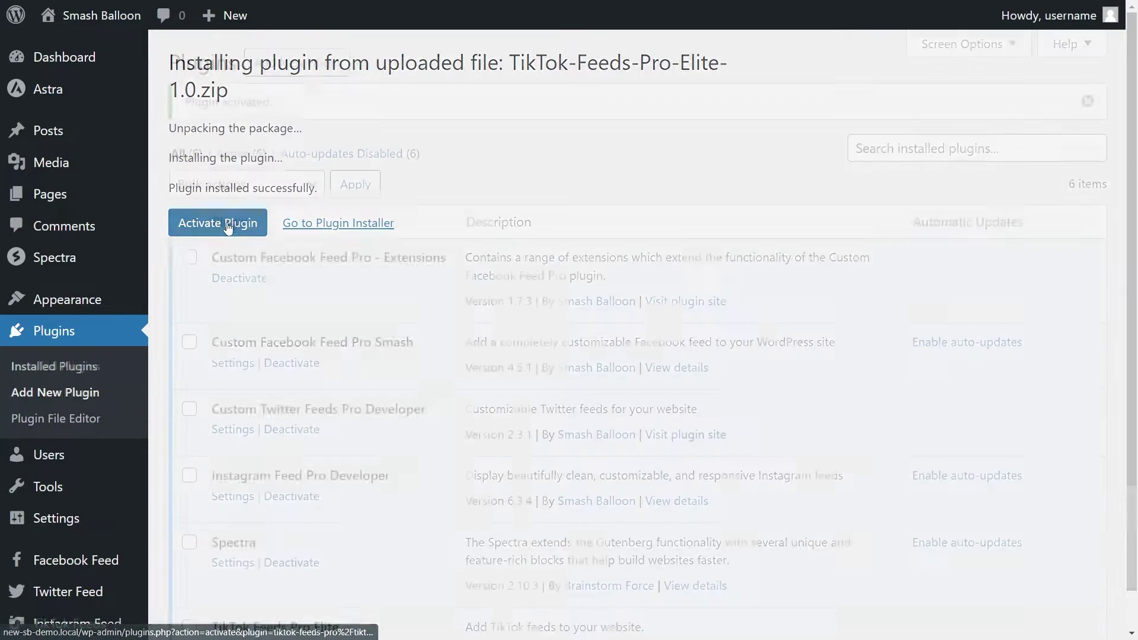
scroll(253, 287, down, 3)
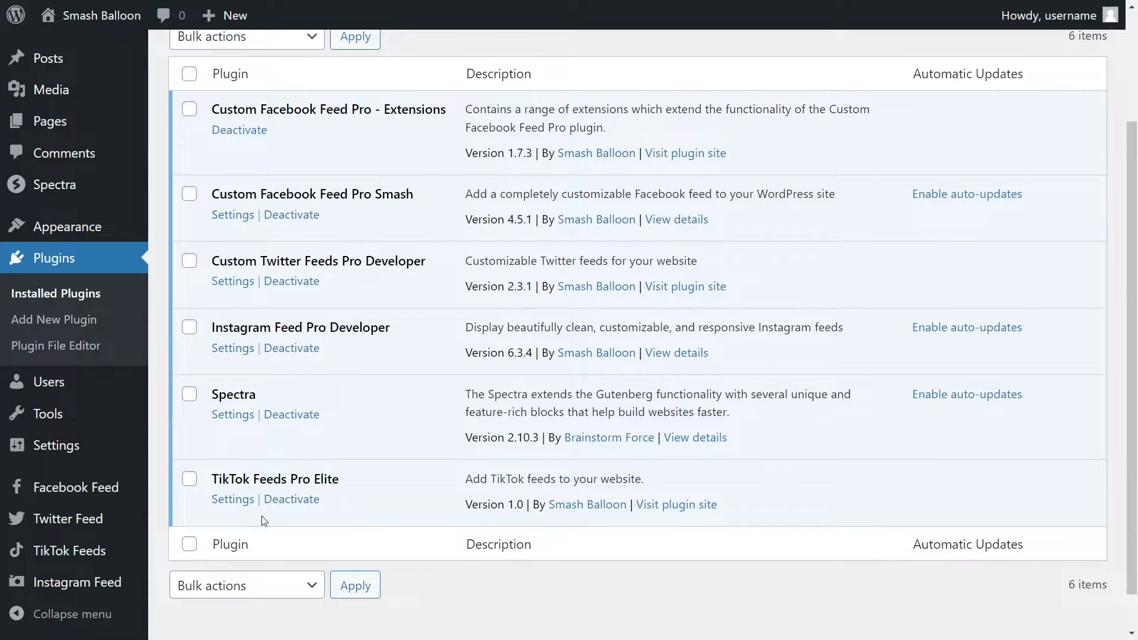
Step: Activate the TikTok Feeds Pro license with the pasted key and start a new feed
click(105, 556)
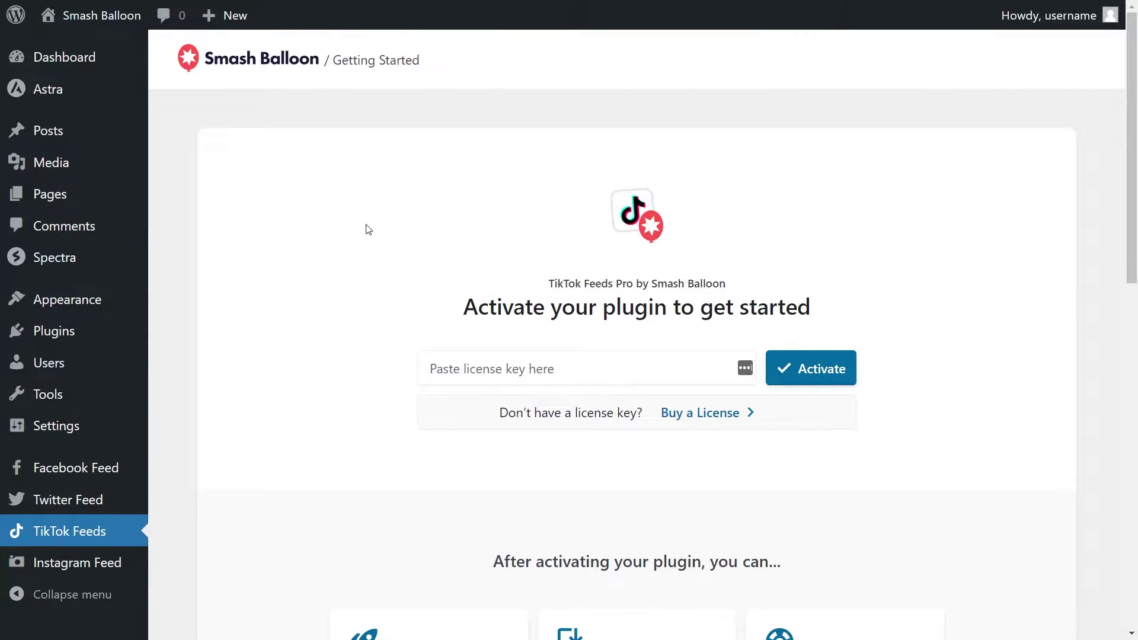
click(517, 370)
key(ctrl+v)
click(812, 379)
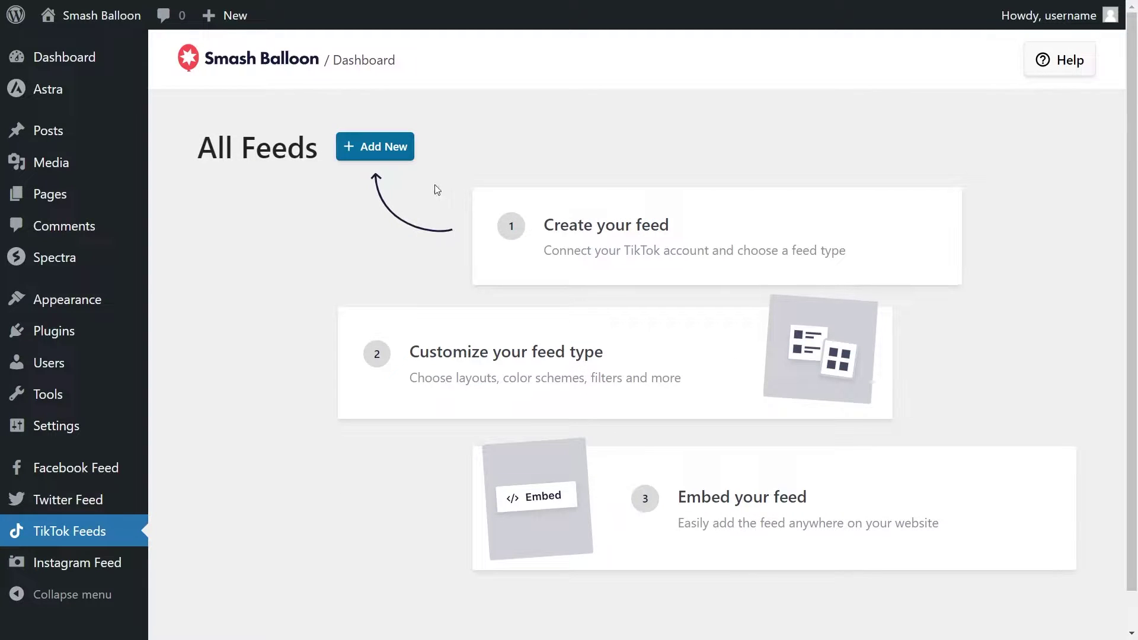
click(392, 162)
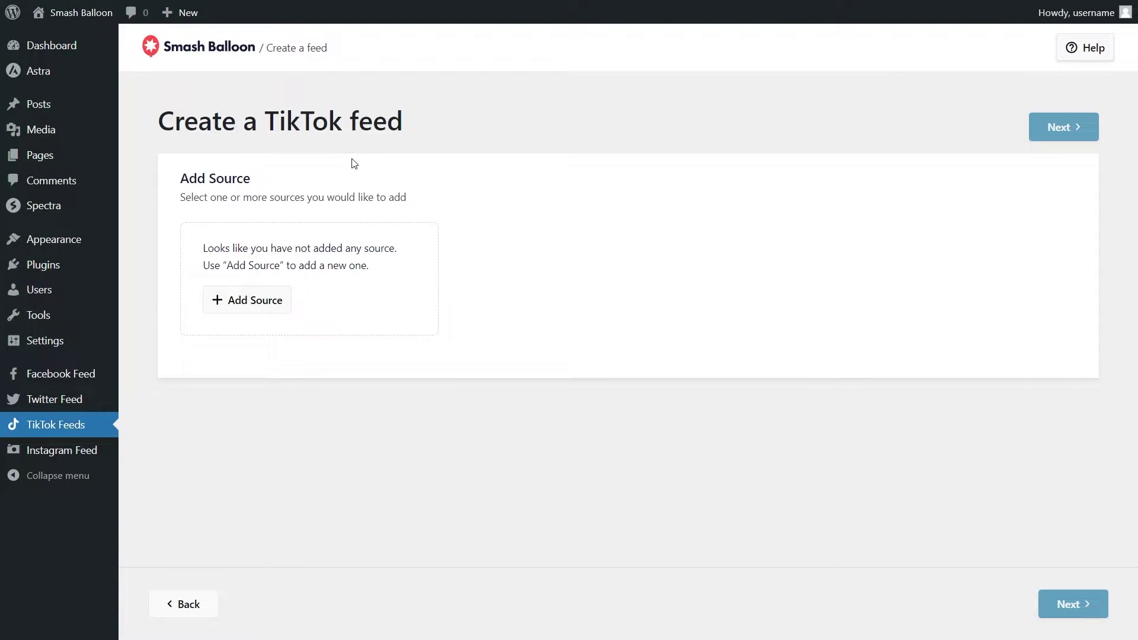
Step: Authorize Smash Balloon on TikTok and confirm the domain as your own
click(261, 309)
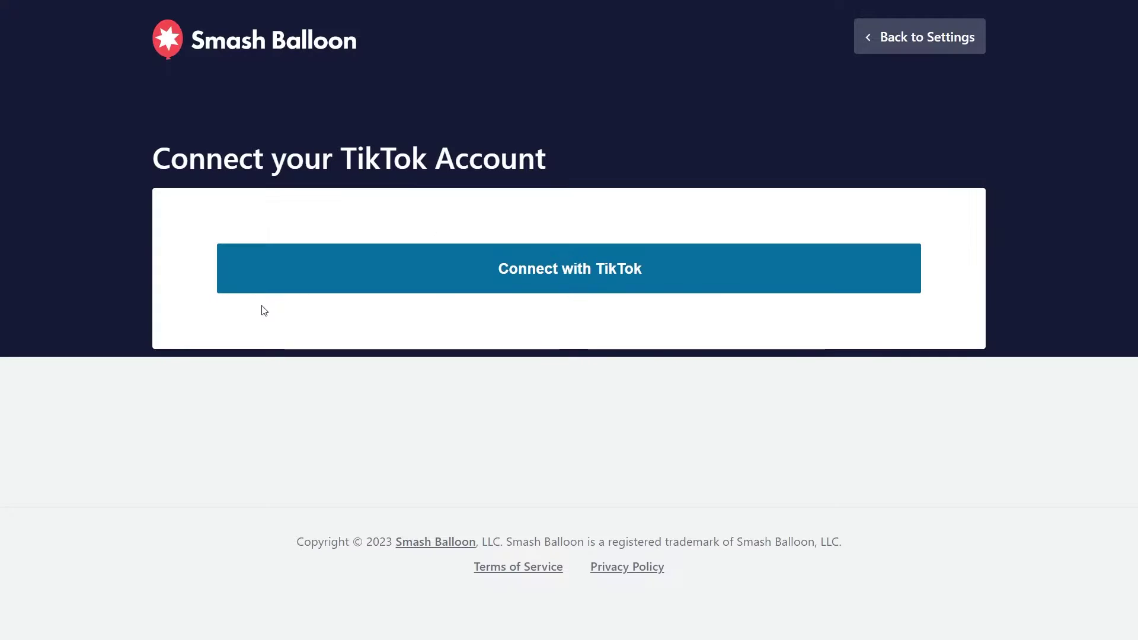
click(563, 289)
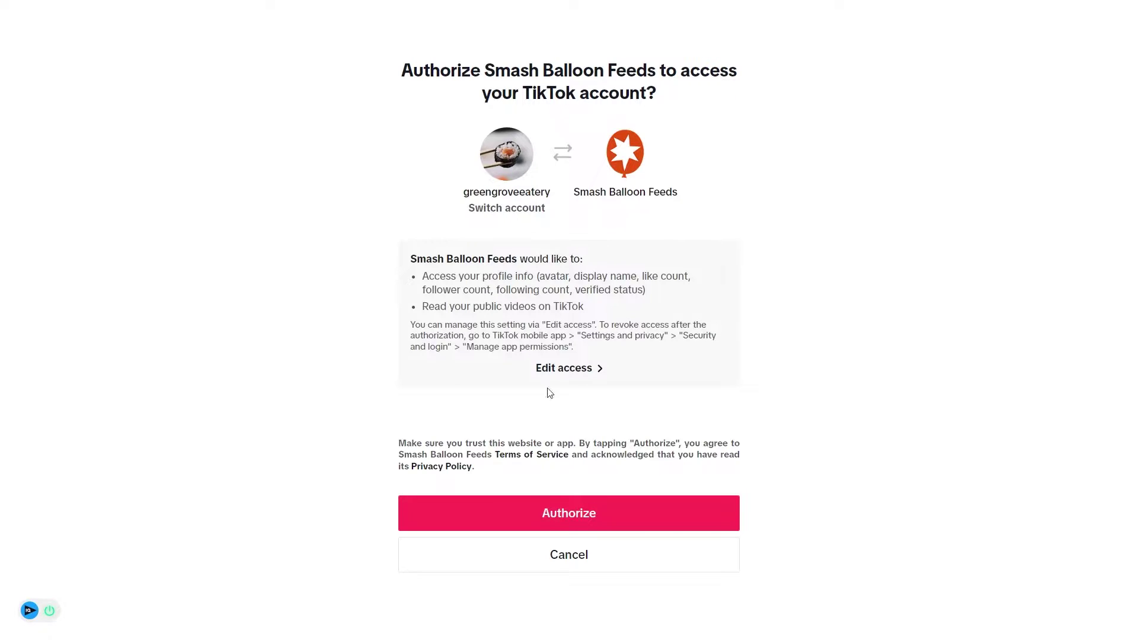
click(547, 511)
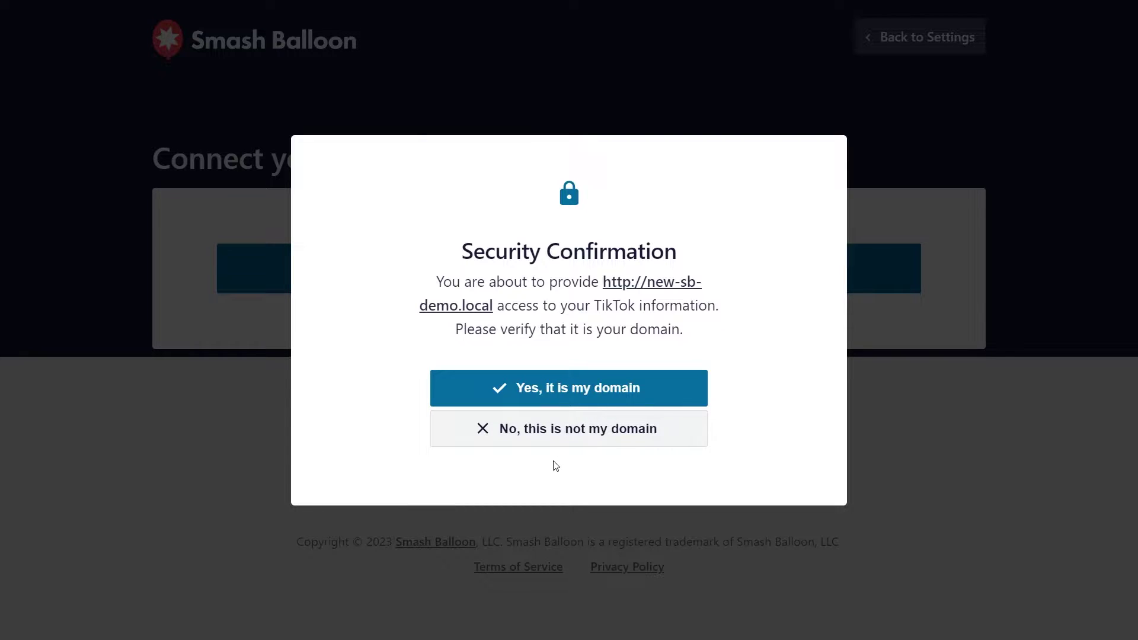
click(558, 401)
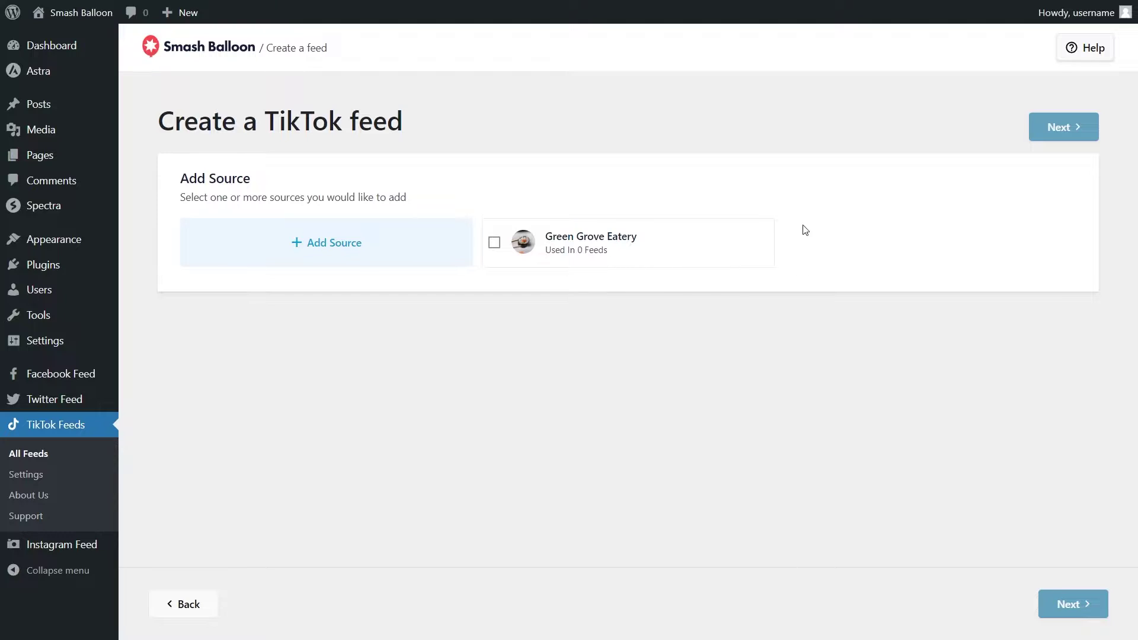
Step: Select the Green Grove Eatery source and the Carousel template for the new feed
click(555, 245)
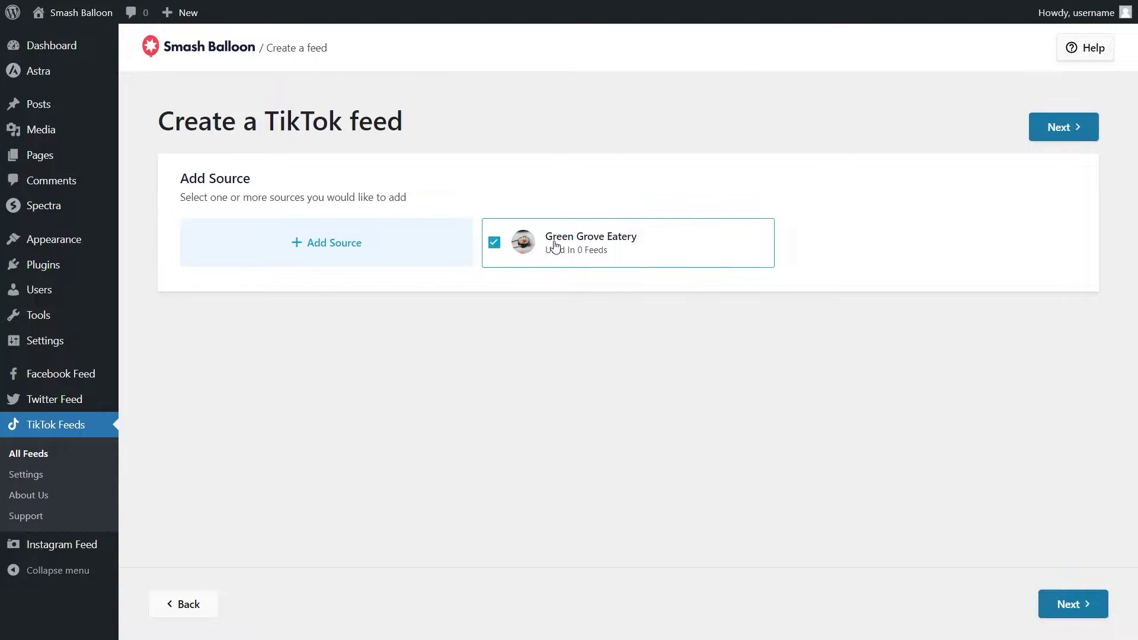
click(1057, 127)
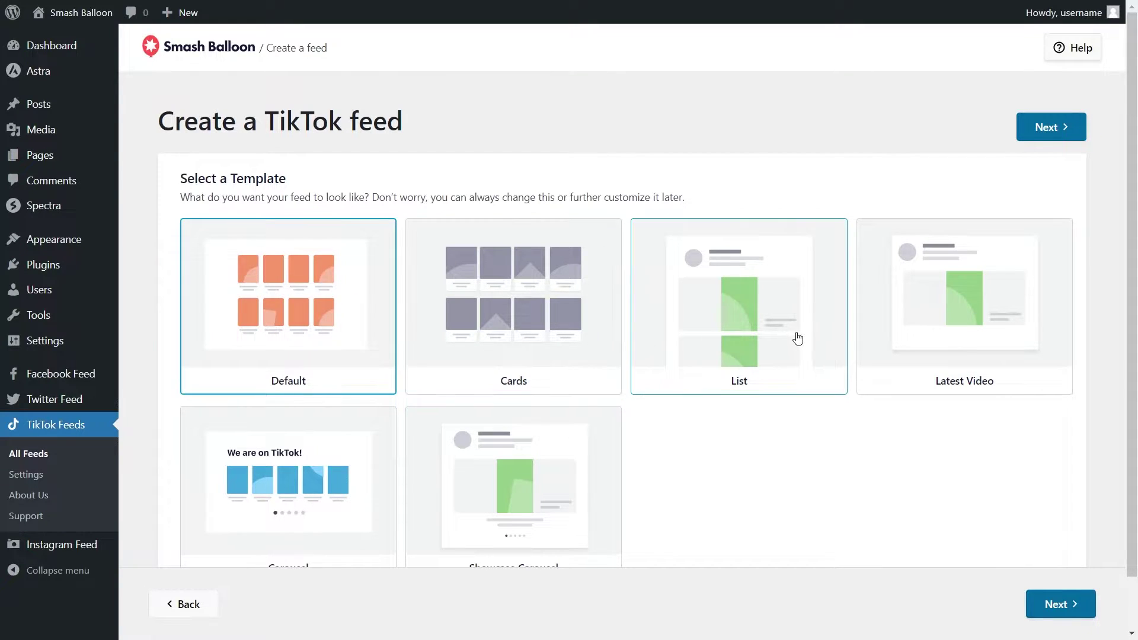
scroll(853, 373, down, 1)
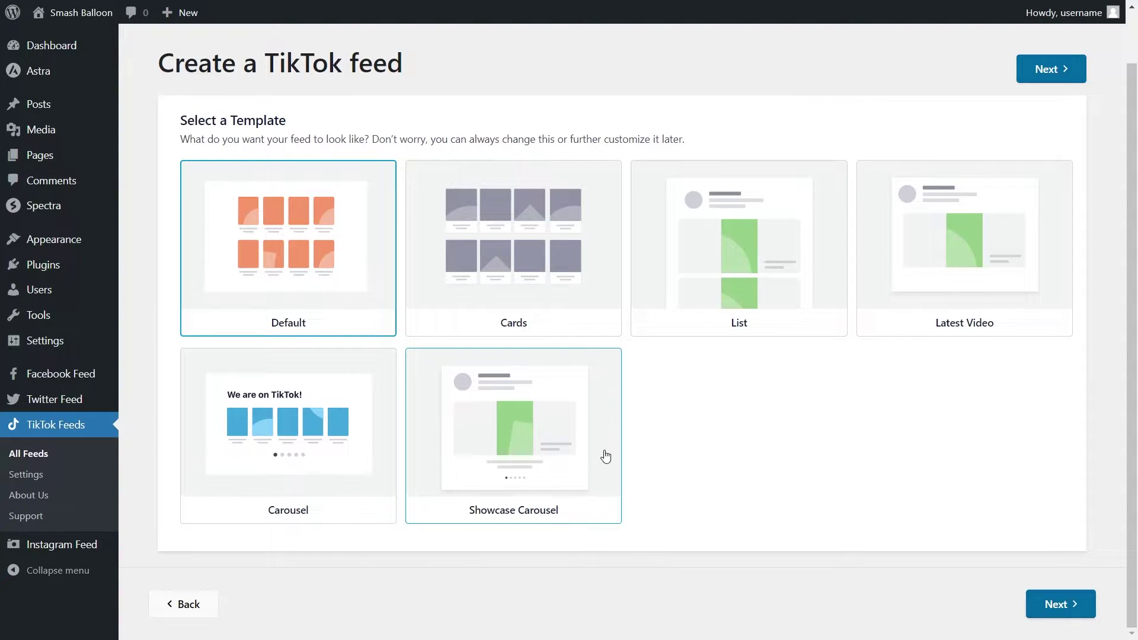
click(354, 442)
click(1061, 604)
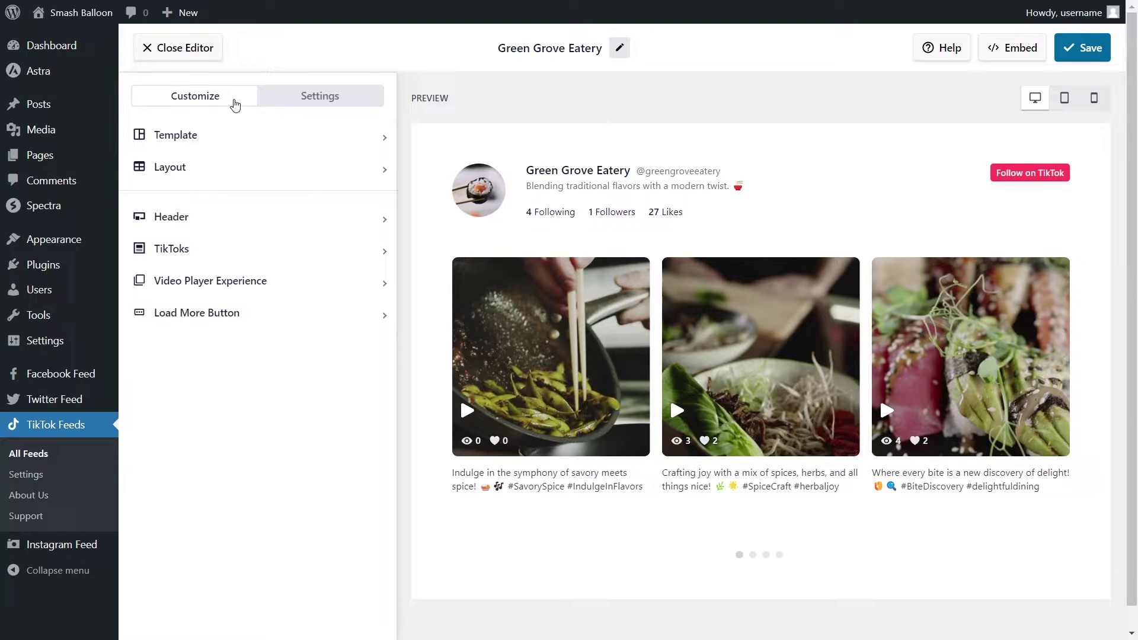
Step: Preview the Grid, List and Masonry layouts before settling on Carousel
click(194, 172)
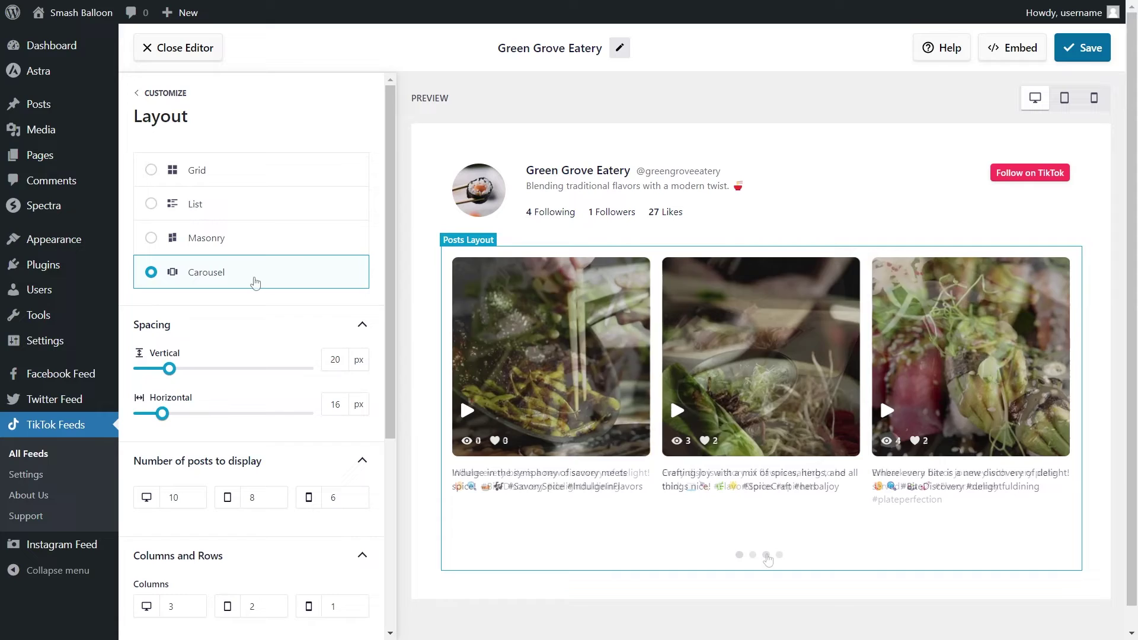
click(235, 177)
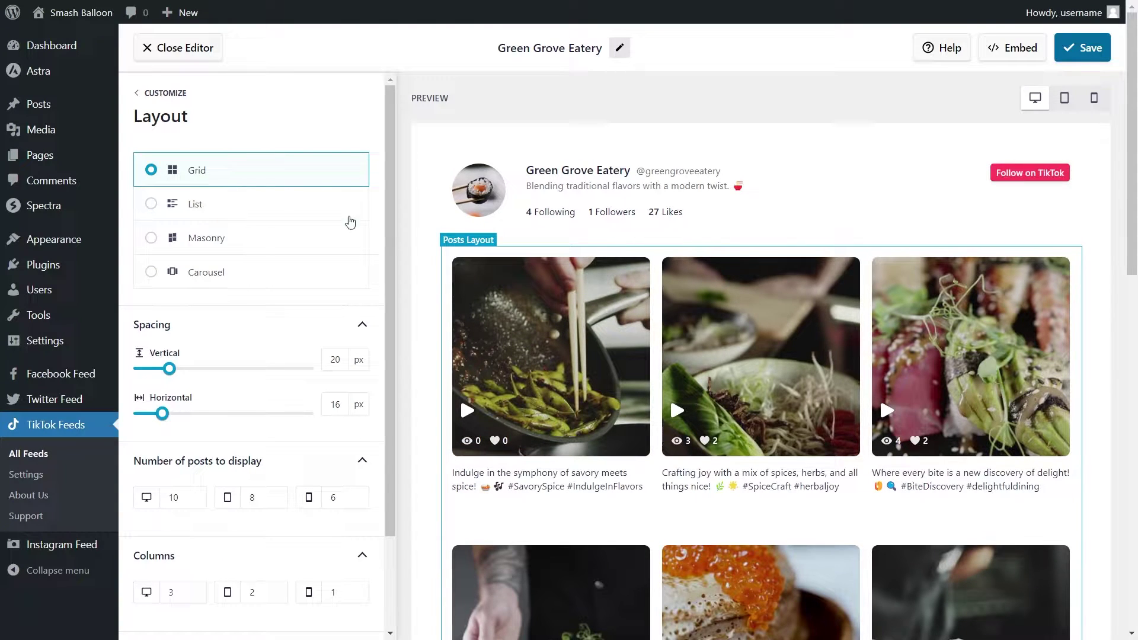
scroll(420, 288, down, 6)
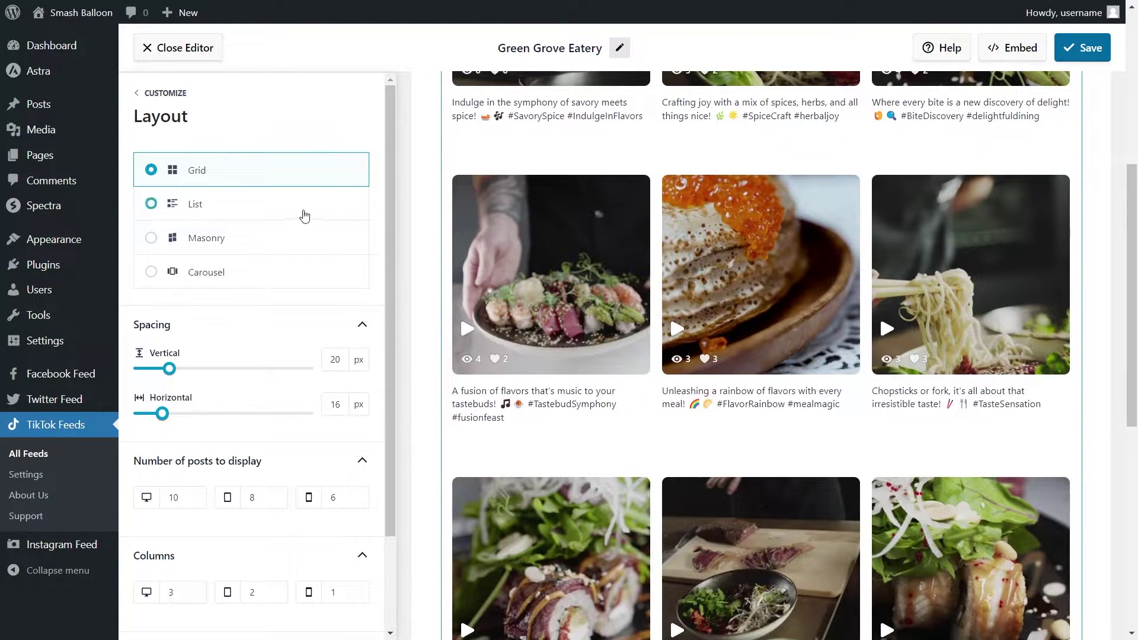
click(300, 211)
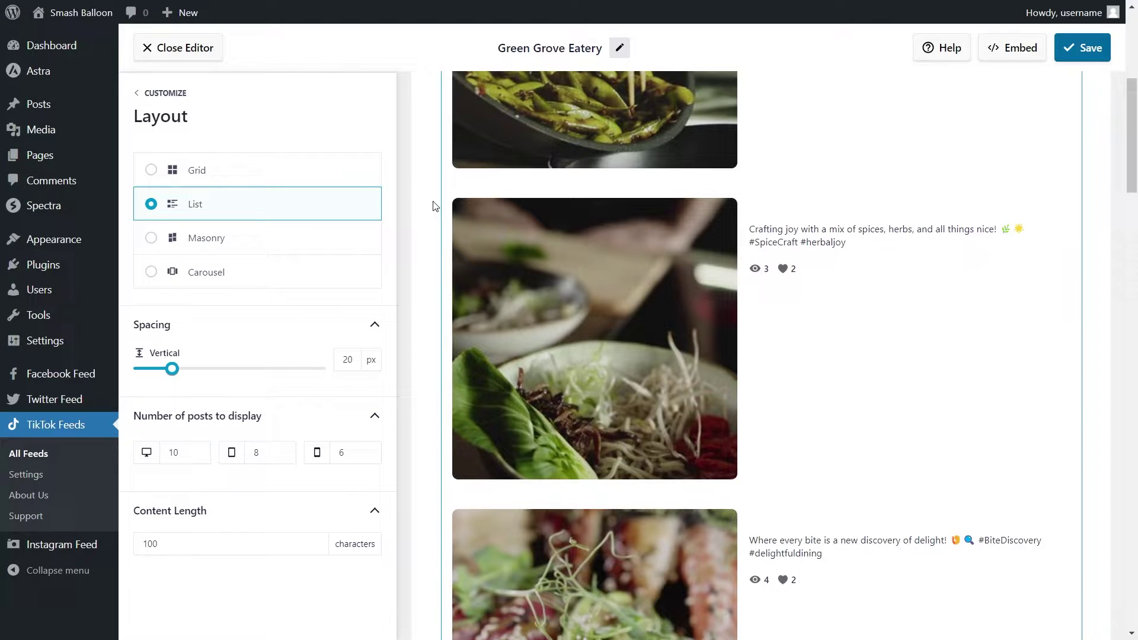
scroll(433, 206, down, 10)
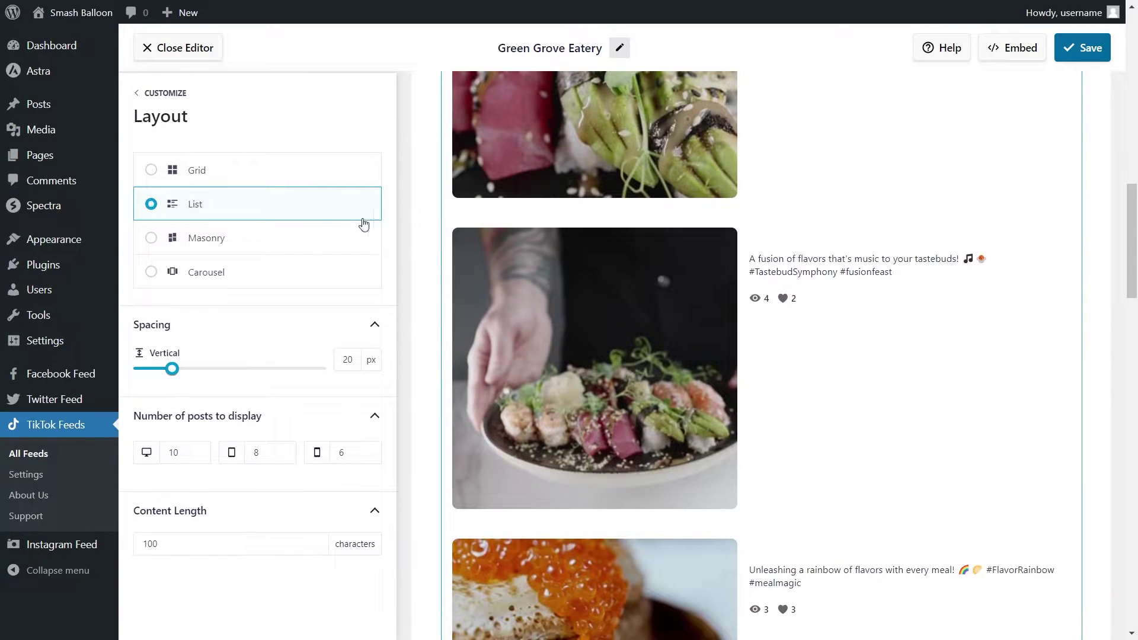
click(287, 238)
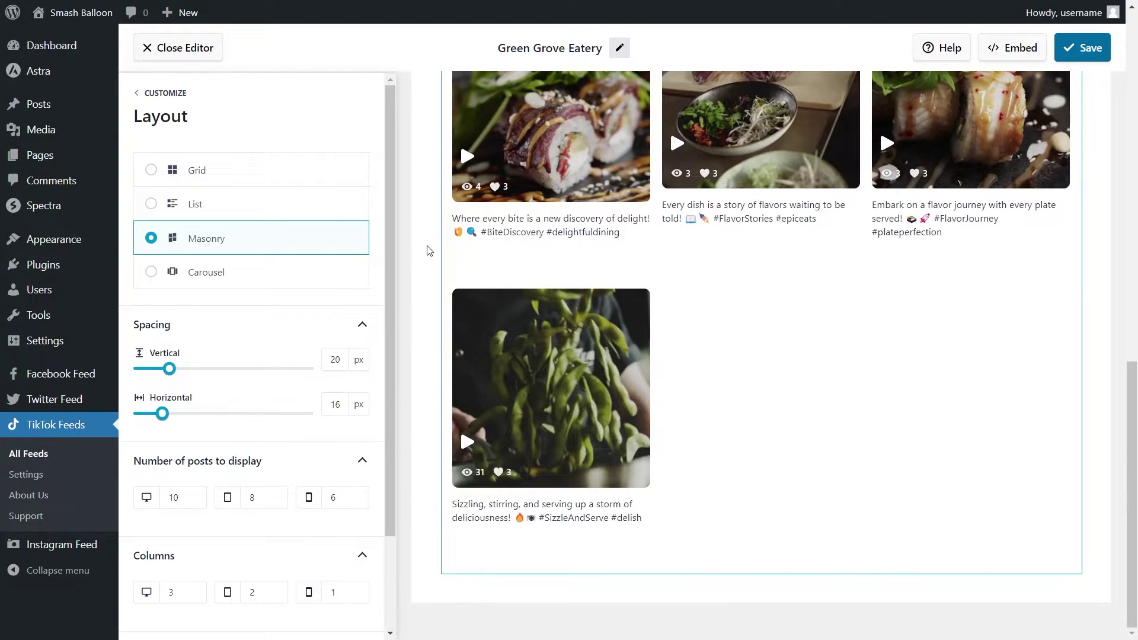
scroll(429, 250, up, 10)
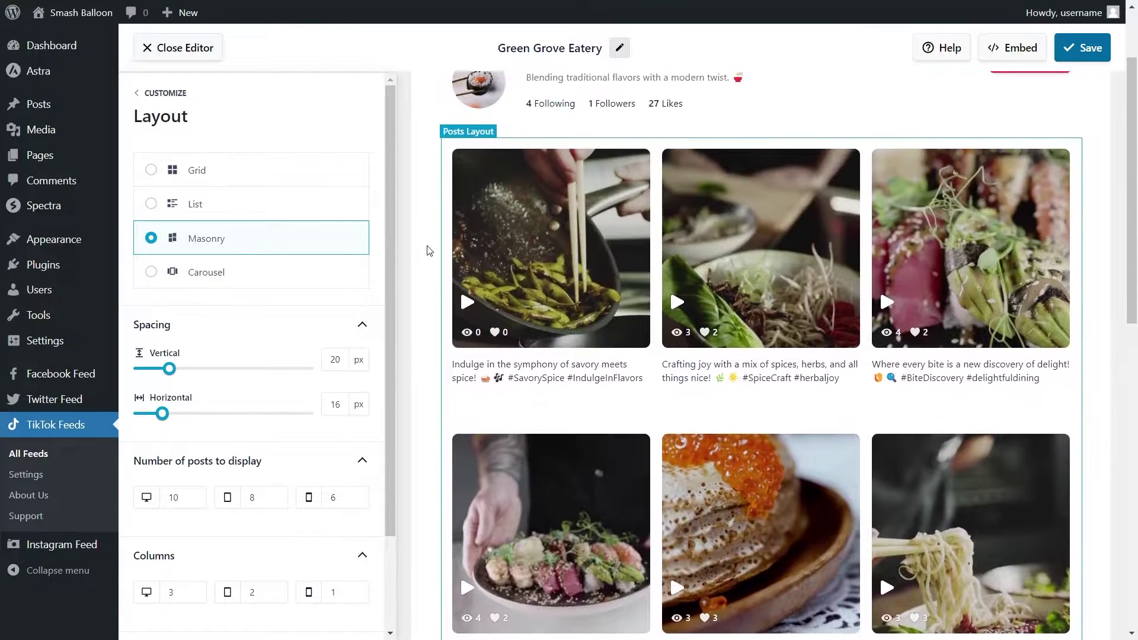
click(230, 273)
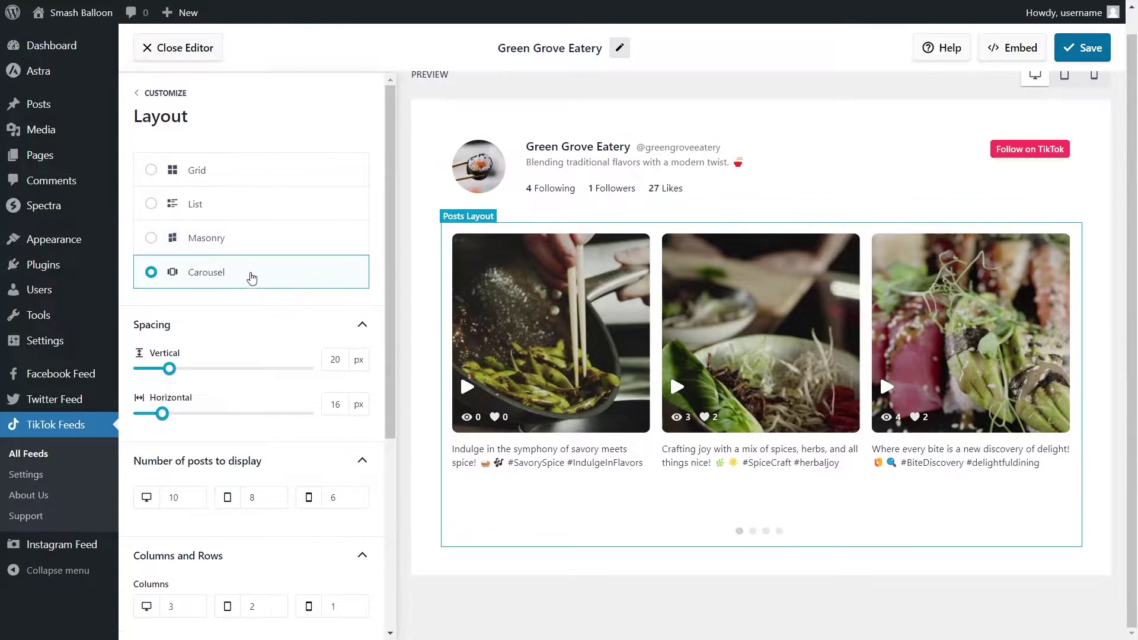
scroll(251, 278, down, 5)
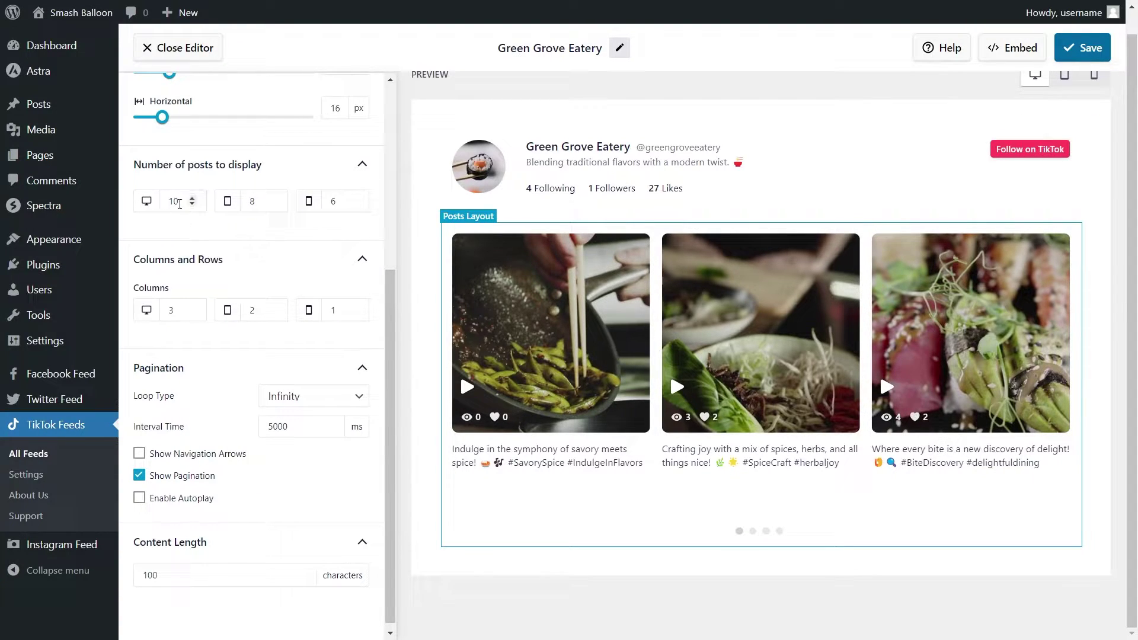
Step: Try 30 posts and 4 columns, then restore 10 desktop posts and 3 columns
double_click(172, 201)
text(30)
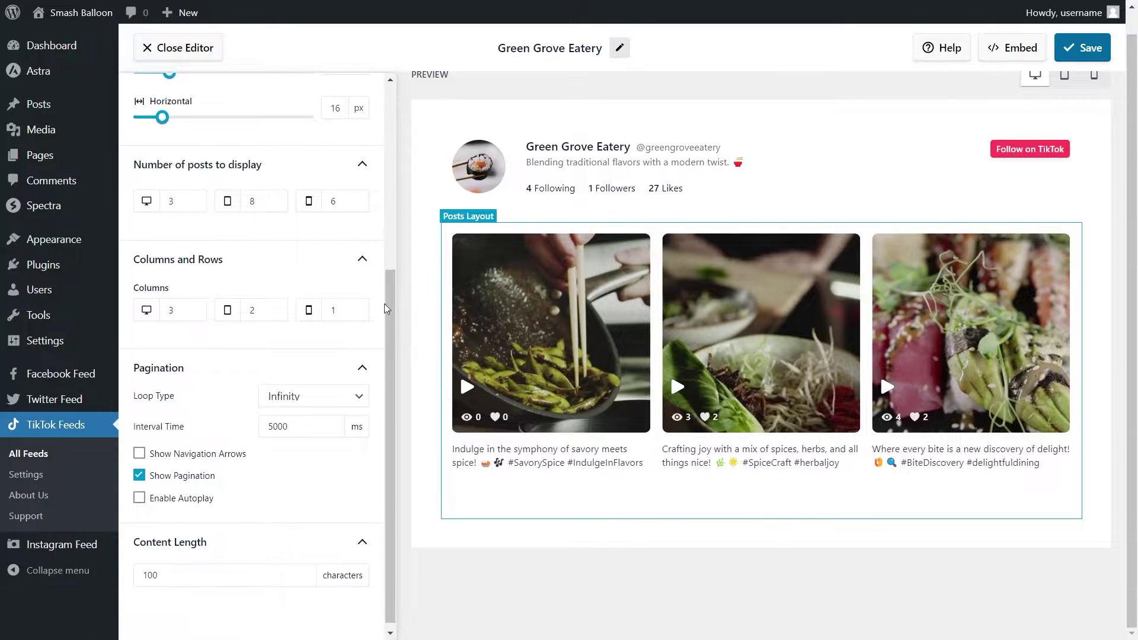
double_click(178, 201)
text(10)
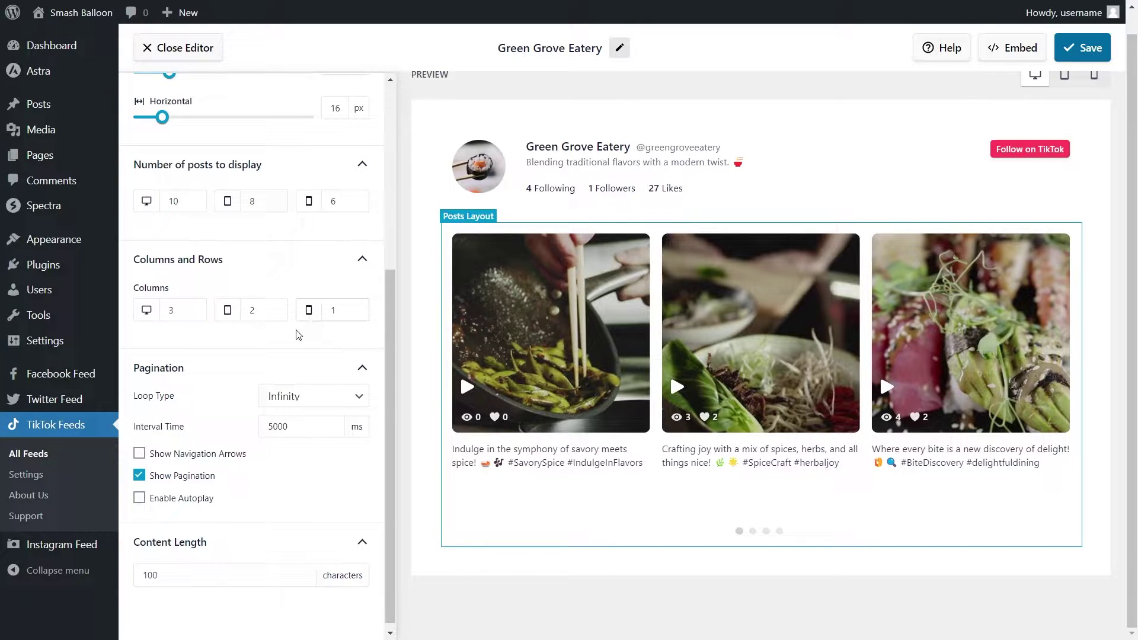
click(191, 307)
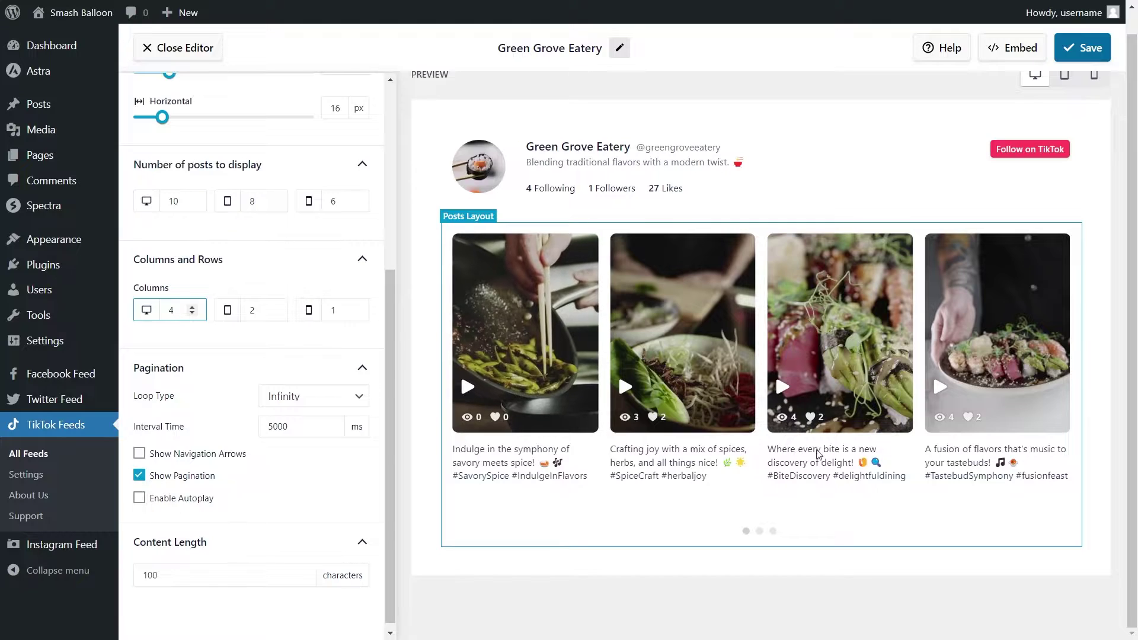
click(192, 313)
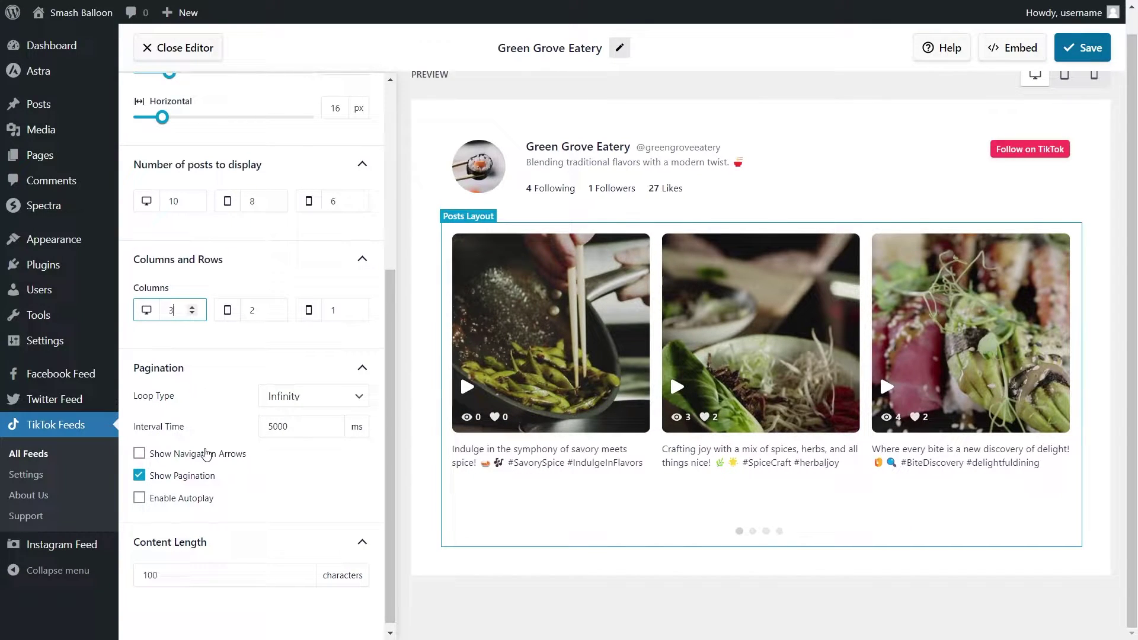
Step: Enable Show Navigation Arrows and test it, leaving Autoplay off after trying it
click(139, 454)
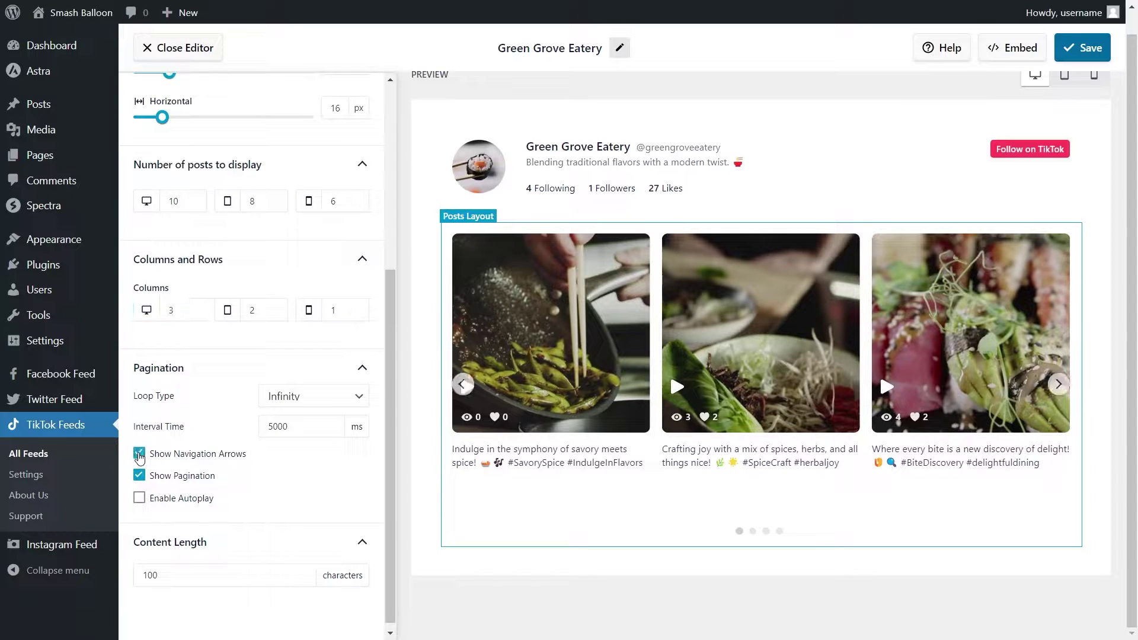
click(463, 385)
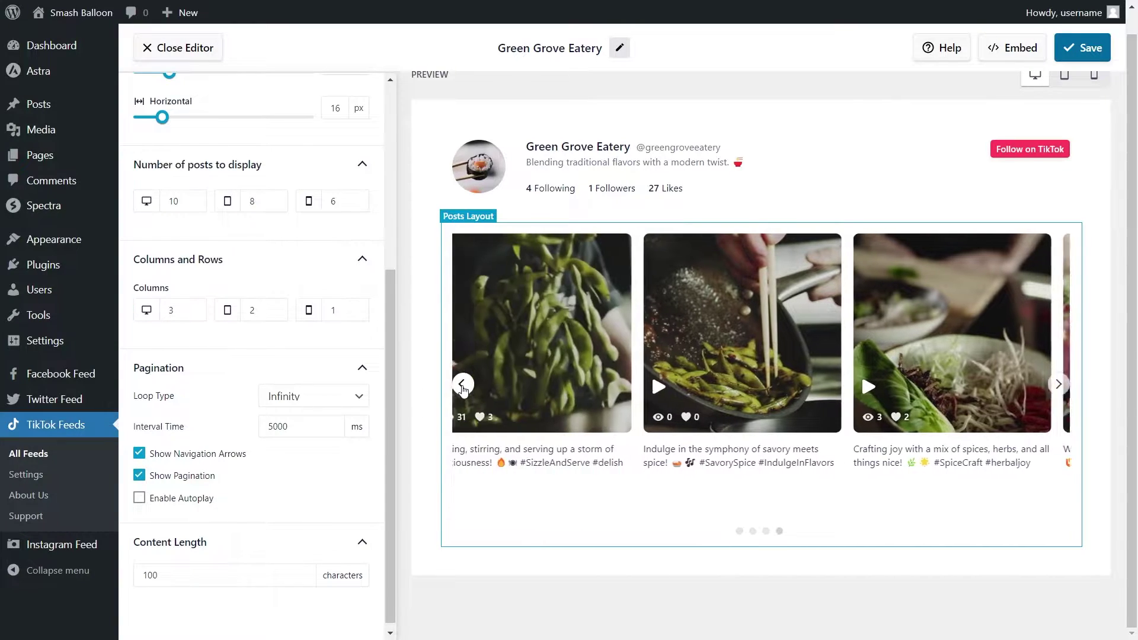
click(463, 385)
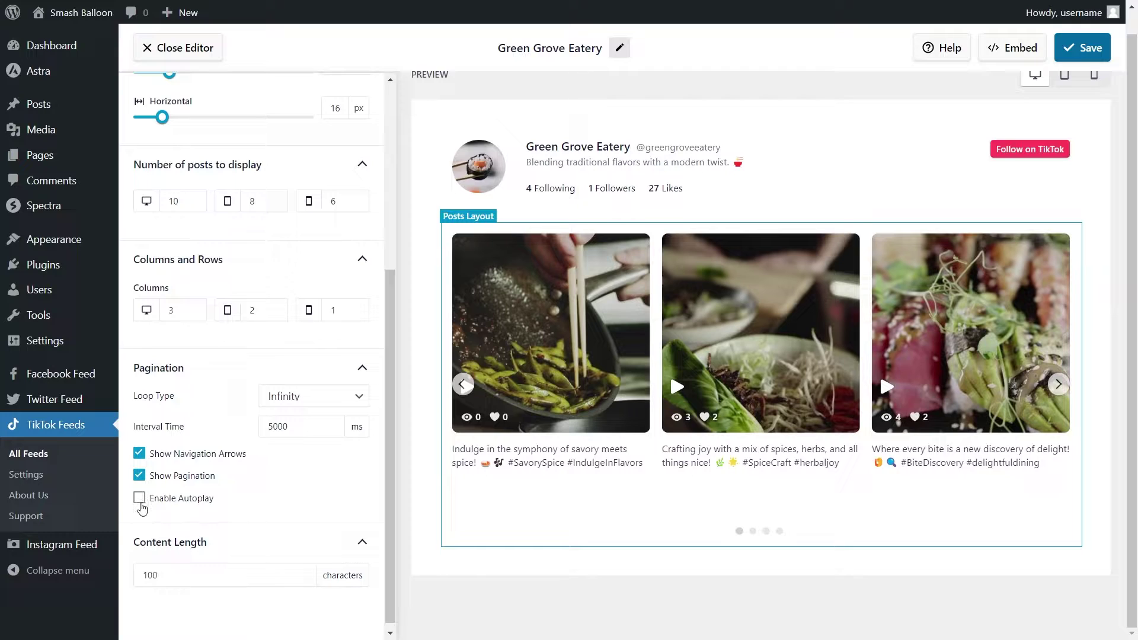
click(140, 500)
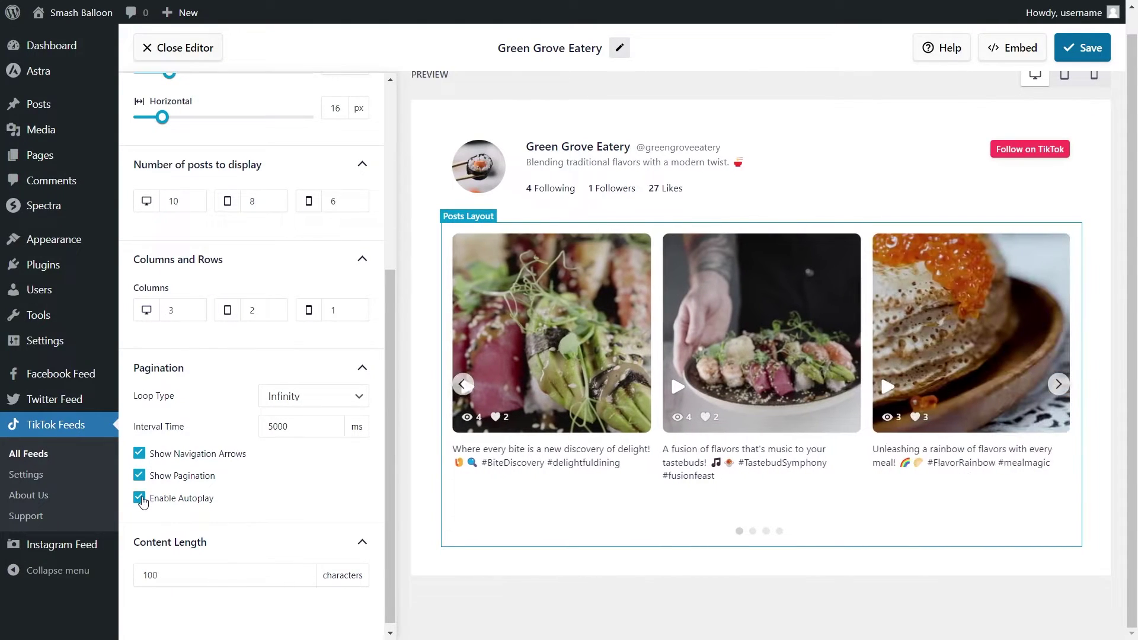
click(140, 498)
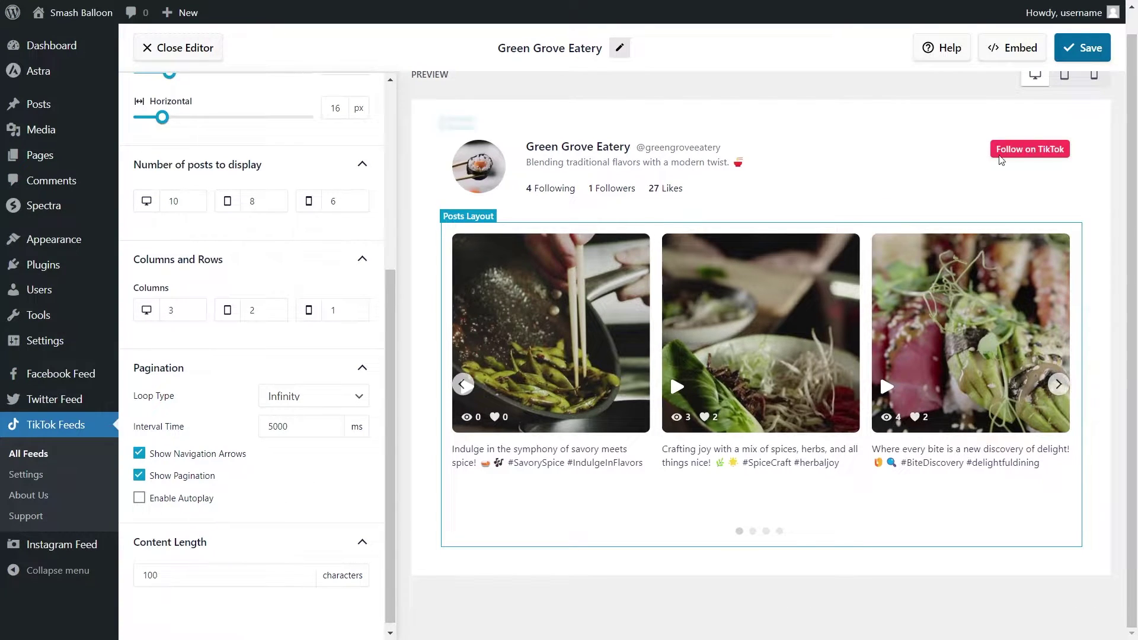
click(1103, 50)
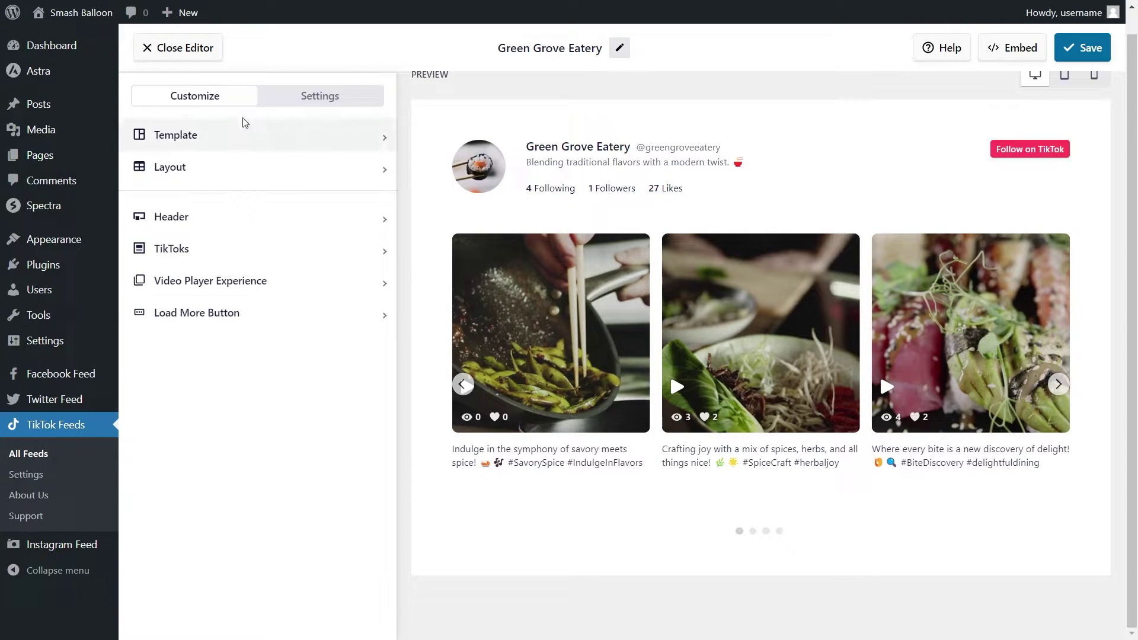
click(216, 215)
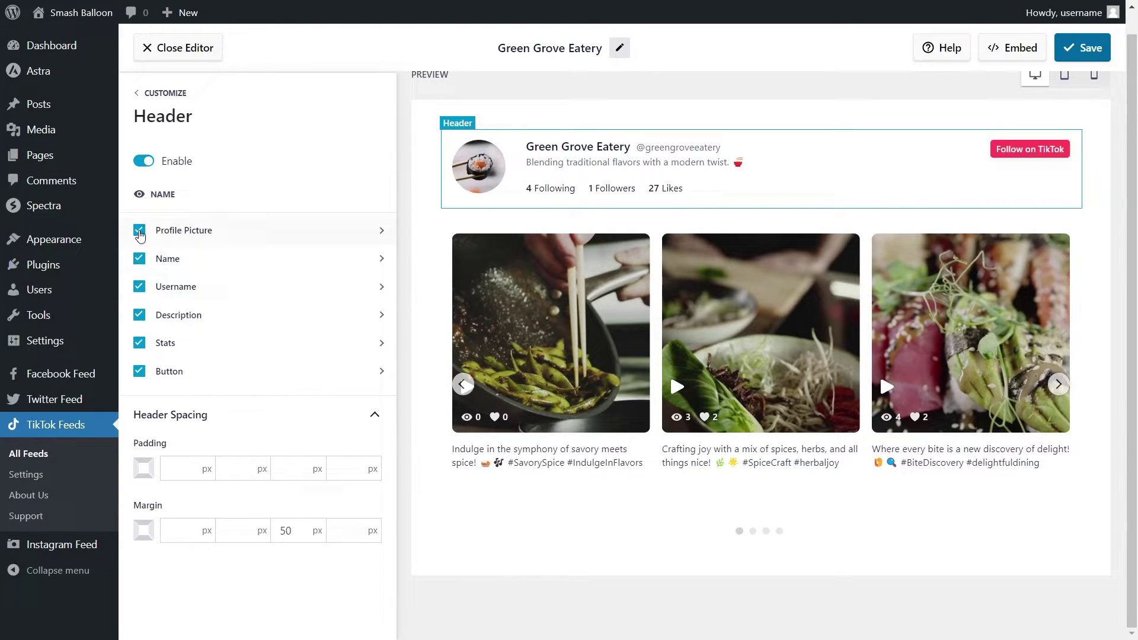
click(140, 231)
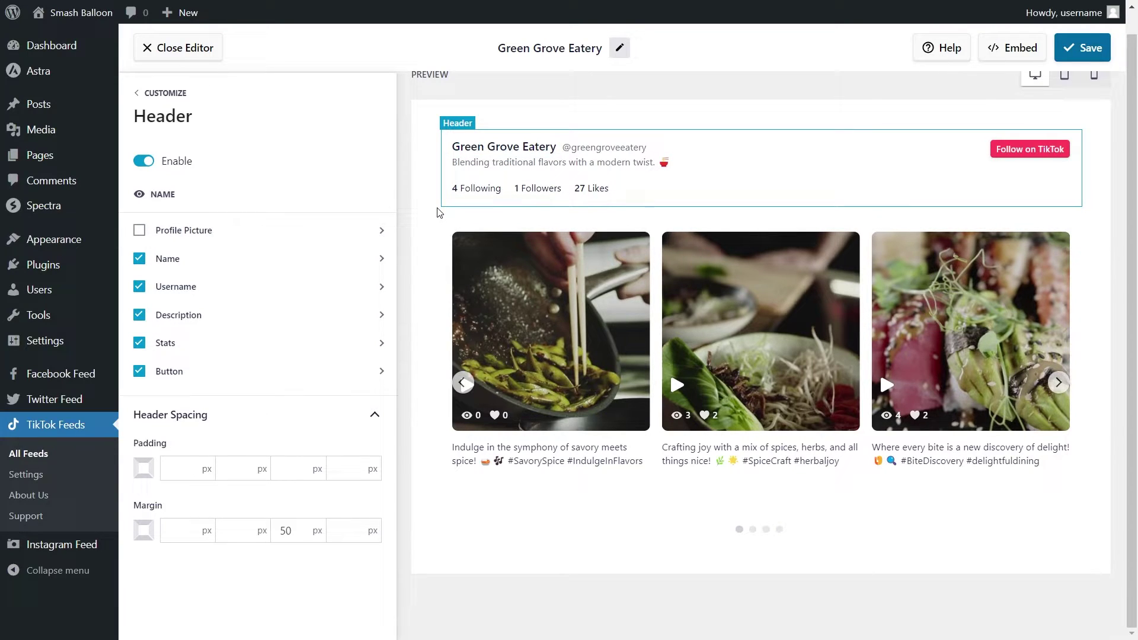
click(139, 259)
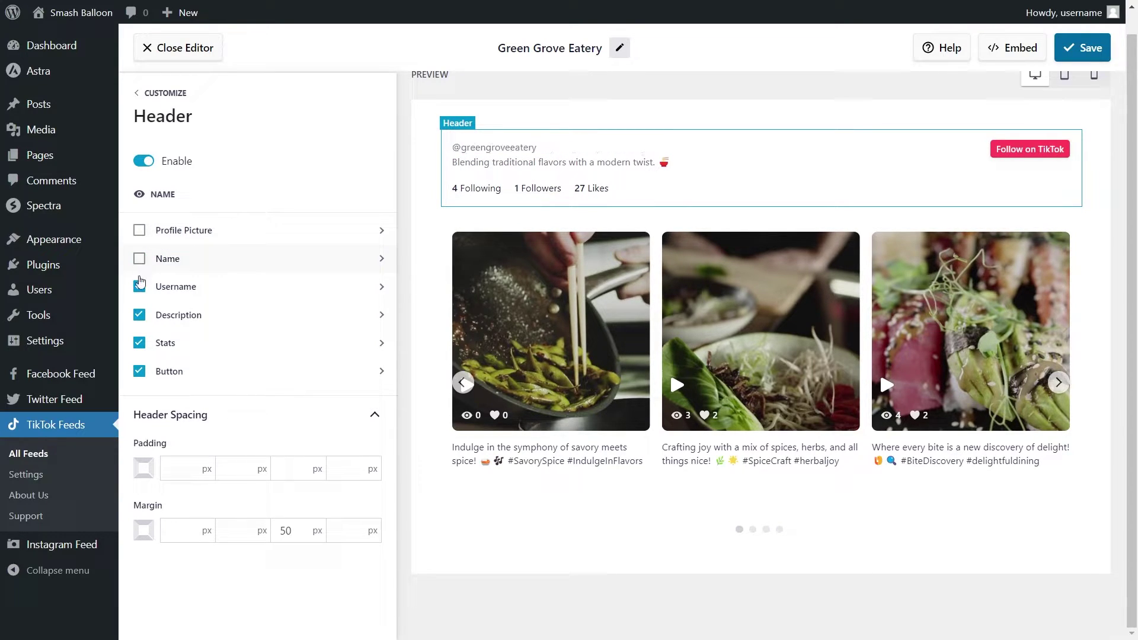
click(139, 286)
click(139, 286)
click(140, 258)
click(139, 230)
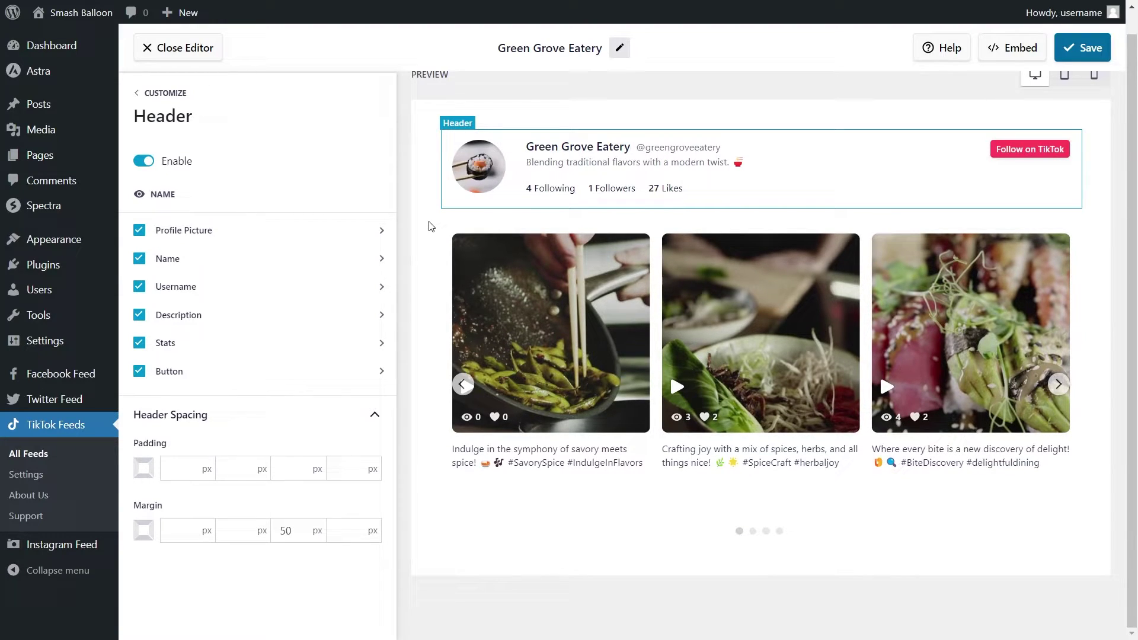
click(1082, 48)
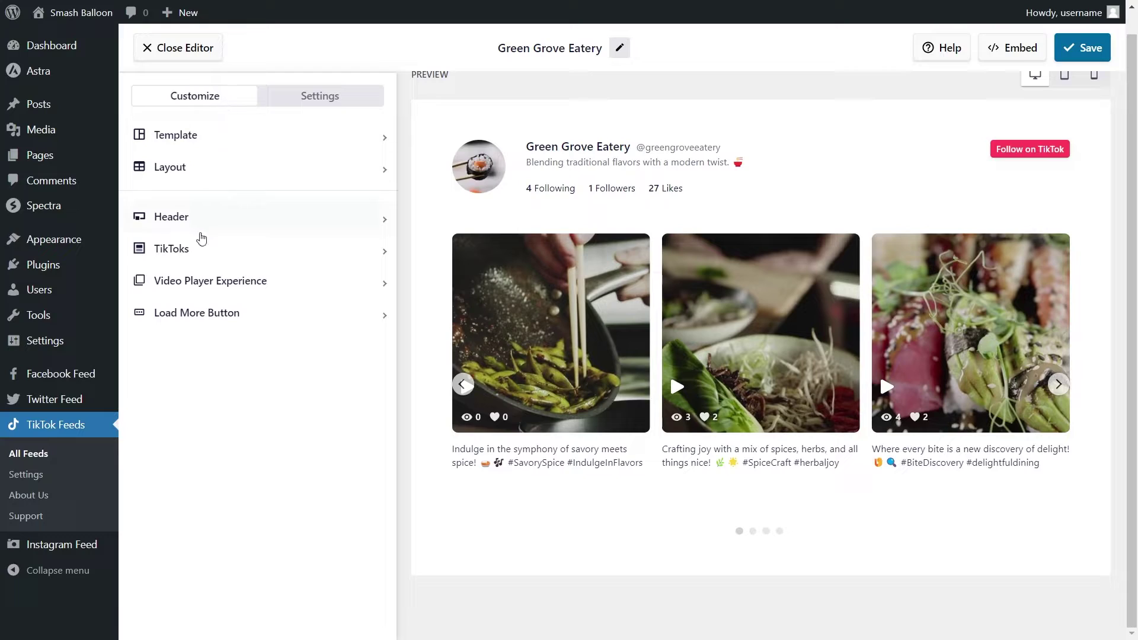
Step: In TikToks > Edit Individual Elements, keep Author Info hidden after testing it
click(200, 259)
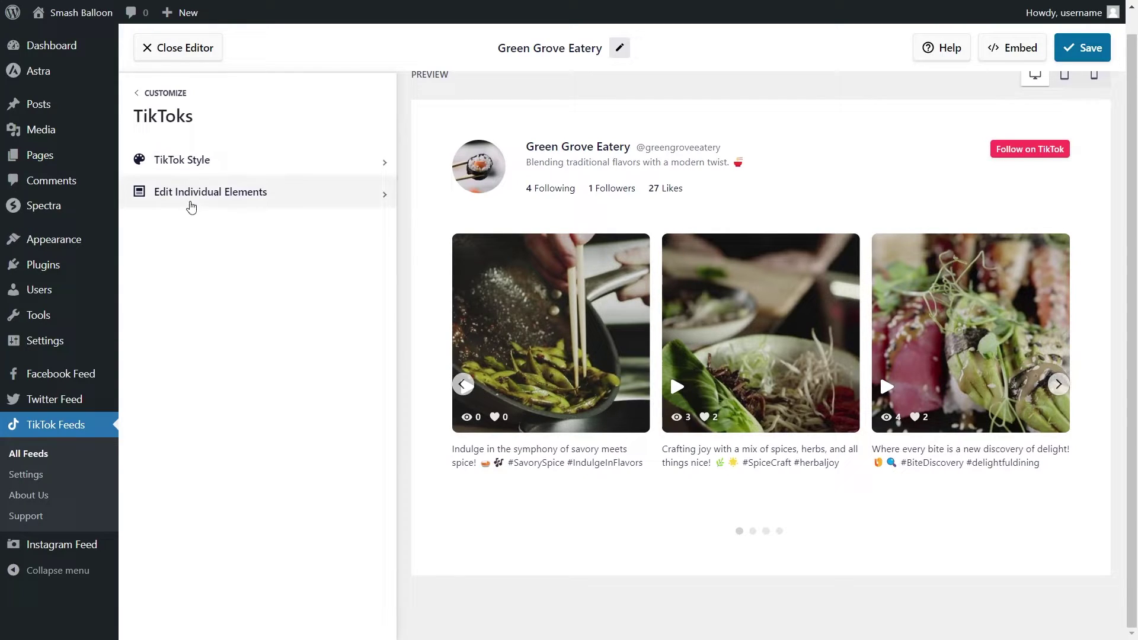
click(247, 207)
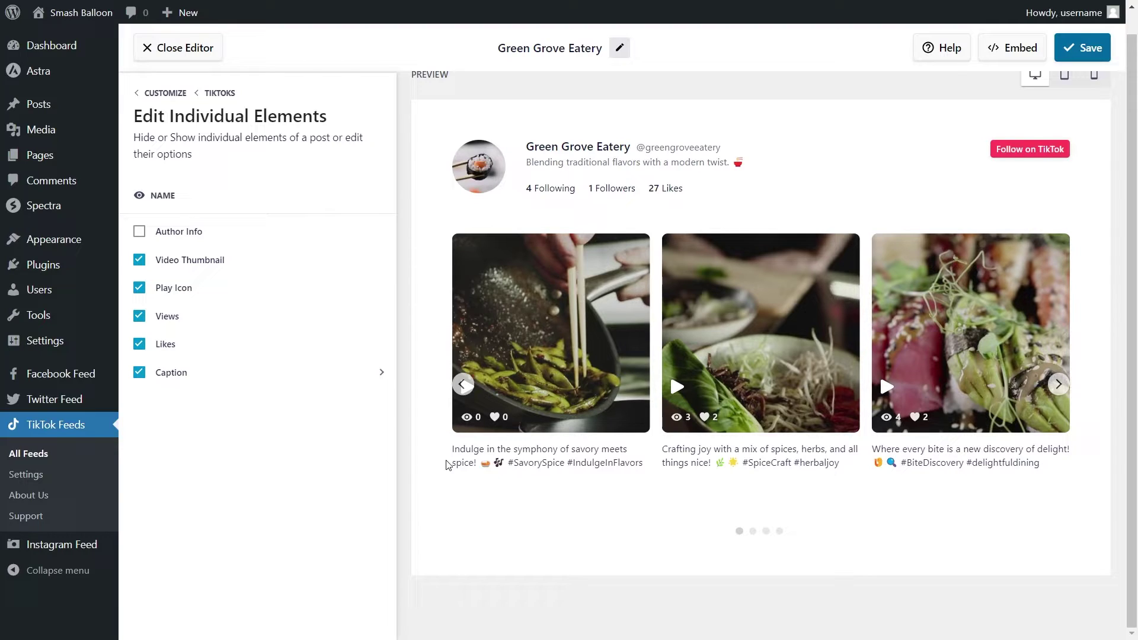
click(140, 232)
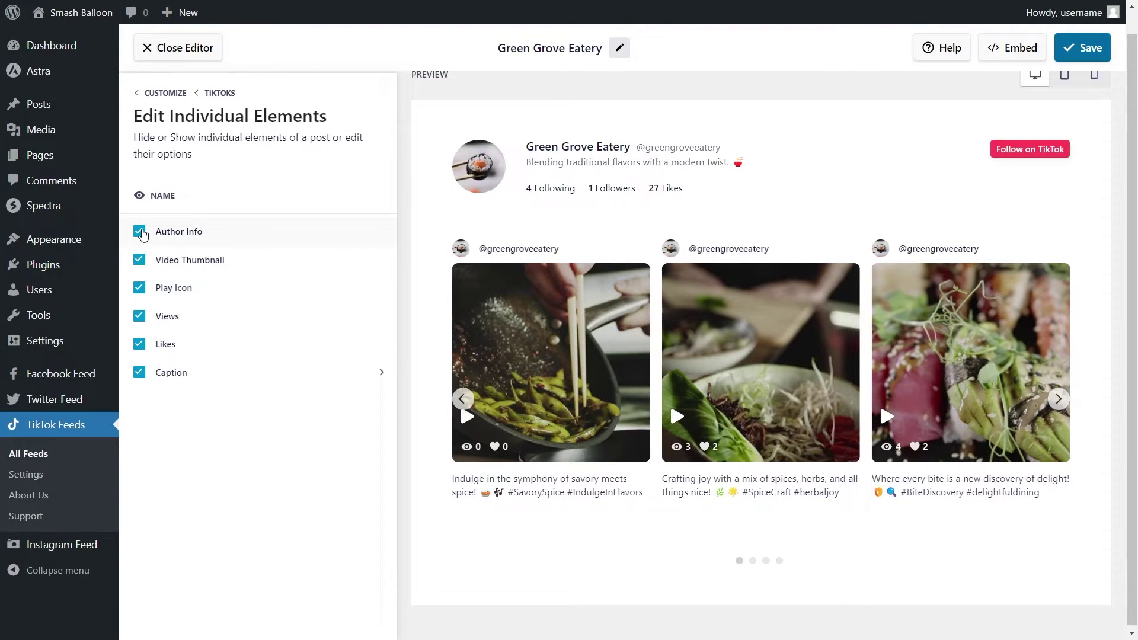
click(140, 232)
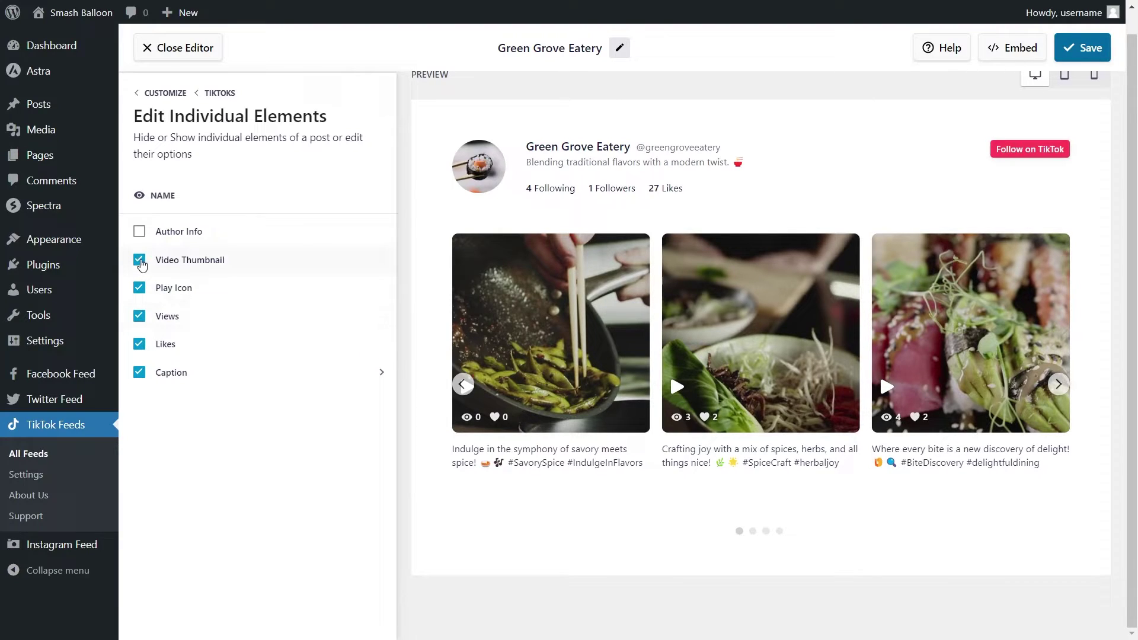
Step: Test Video Thumbnail, Play Icon and Views, leave them all shown, and save
click(139, 261)
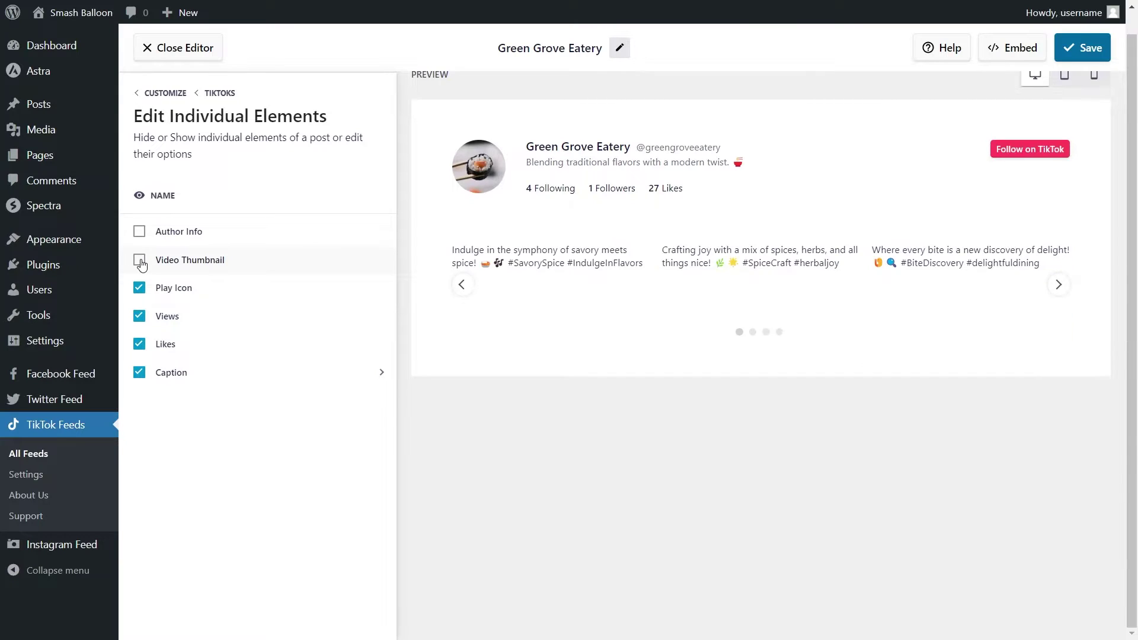
click(140, 261)
click(140, 288)
click(139, 288)
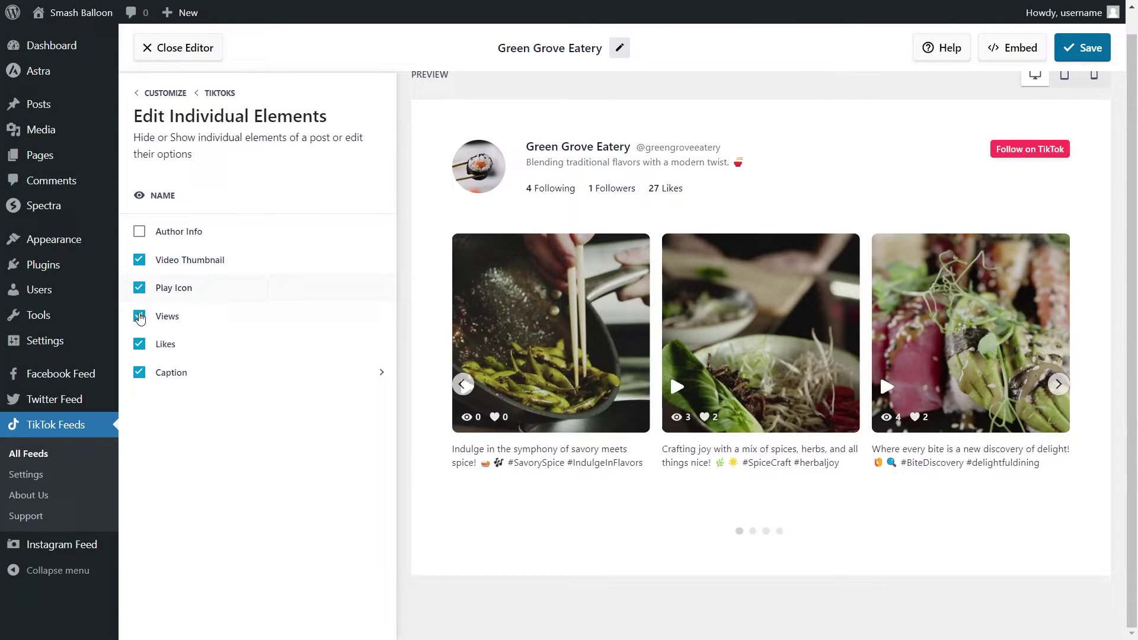
click(139, 317)
click(139, 317)
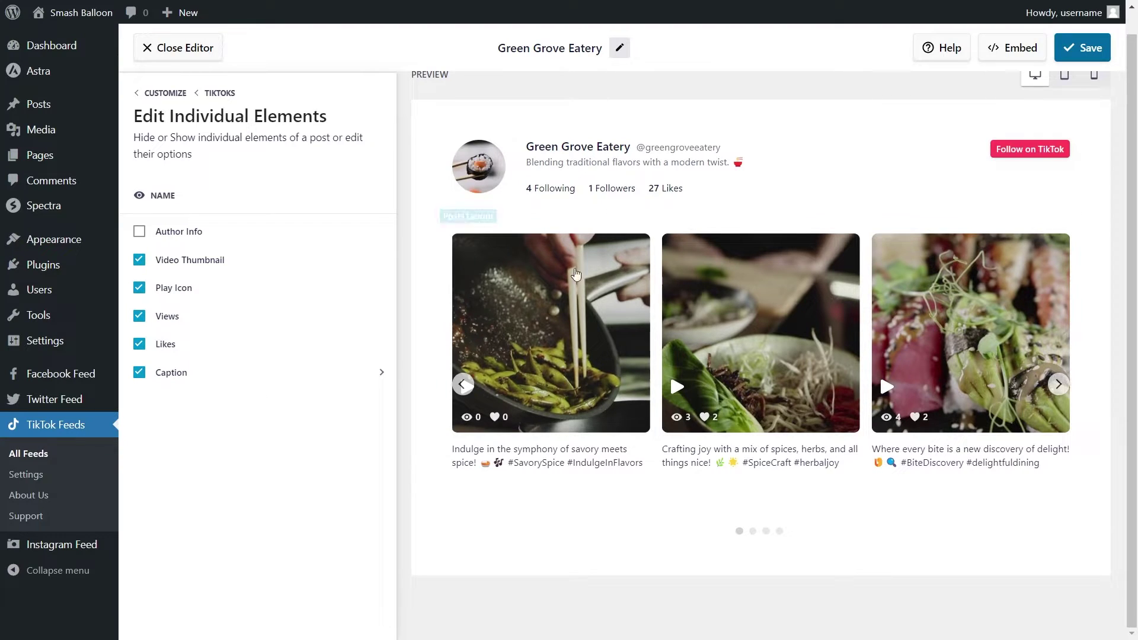
click(1085, 52)
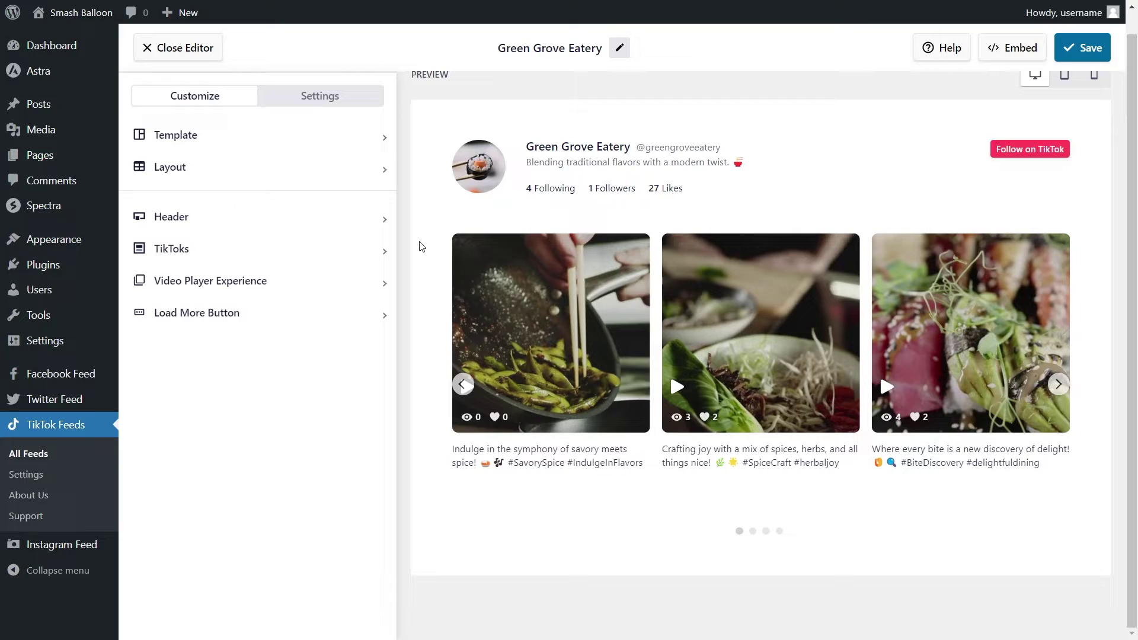
Step: Look through the feed's word filter settings without changing them
click(337, 98)
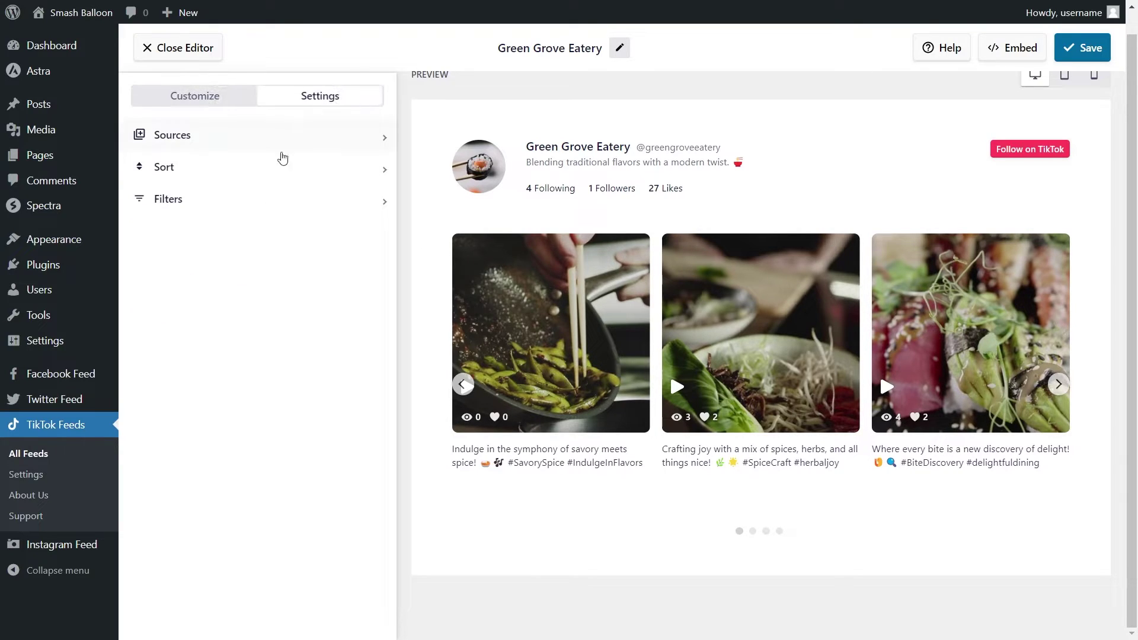
click(239, 194)
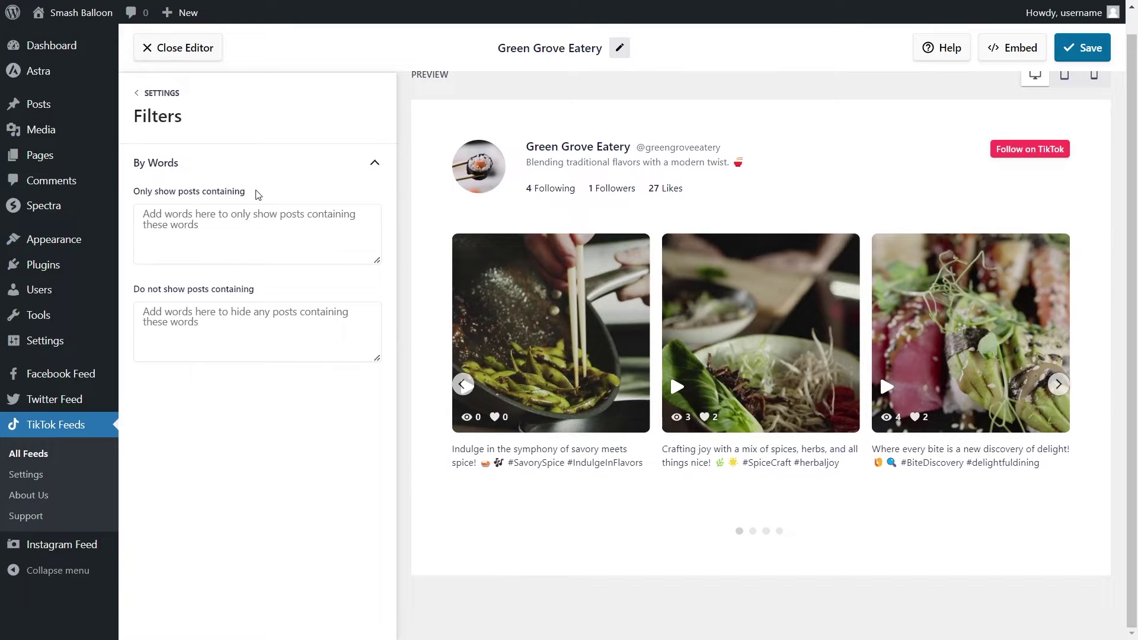
click(169, 95)
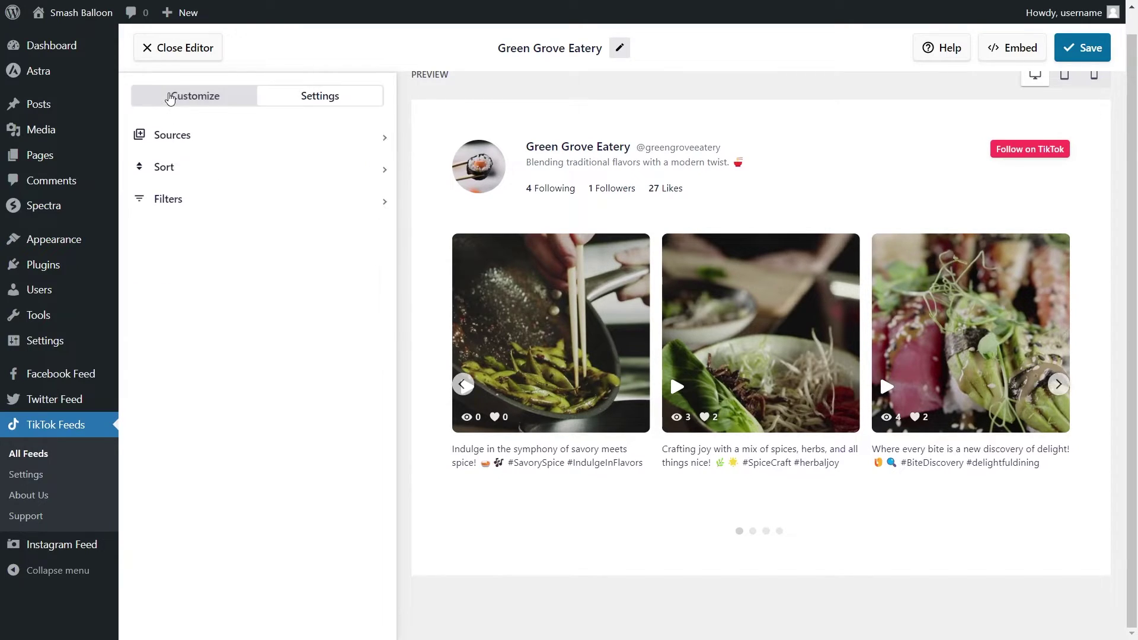
Step: Keep Sort By on Recent First with Randomize off, and save the feed
click(173, 171)
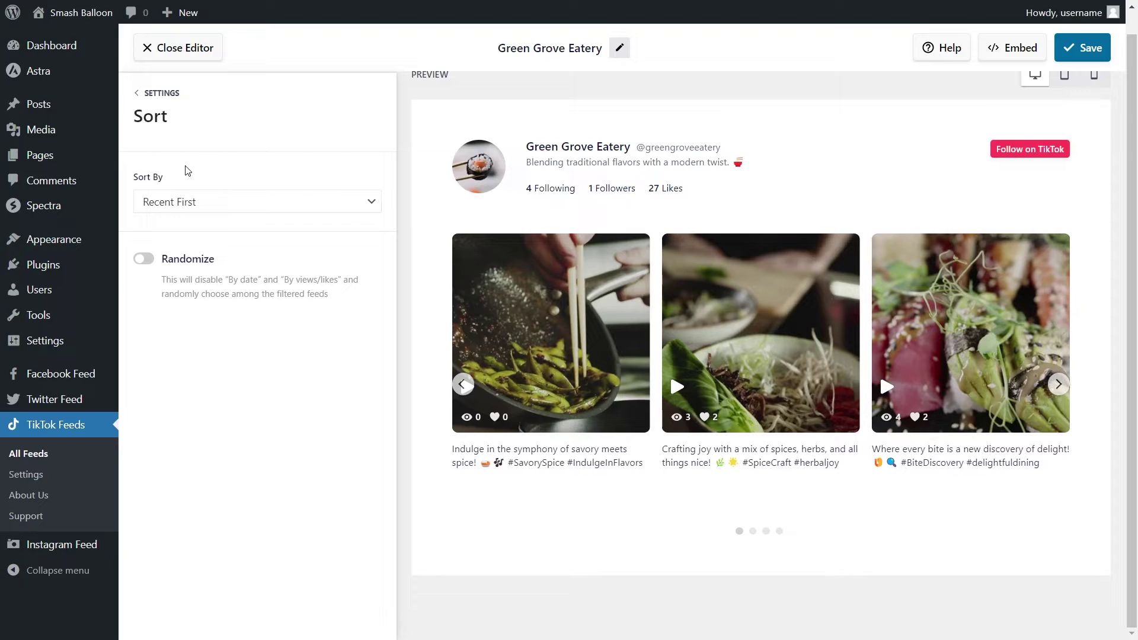
click(214, 201)
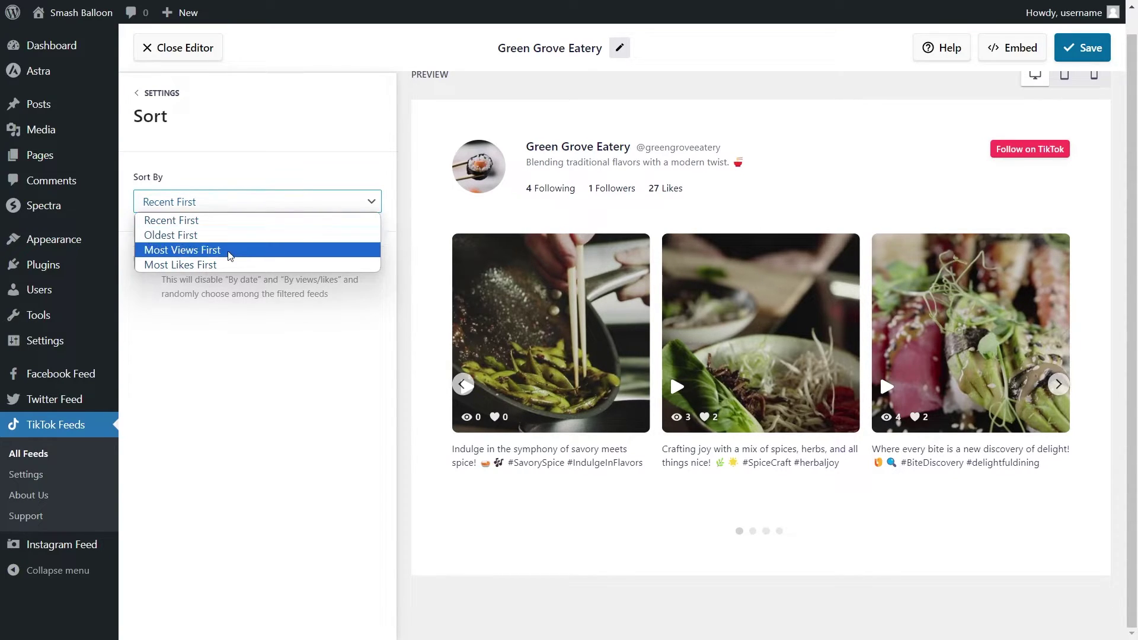
click(245, 323)
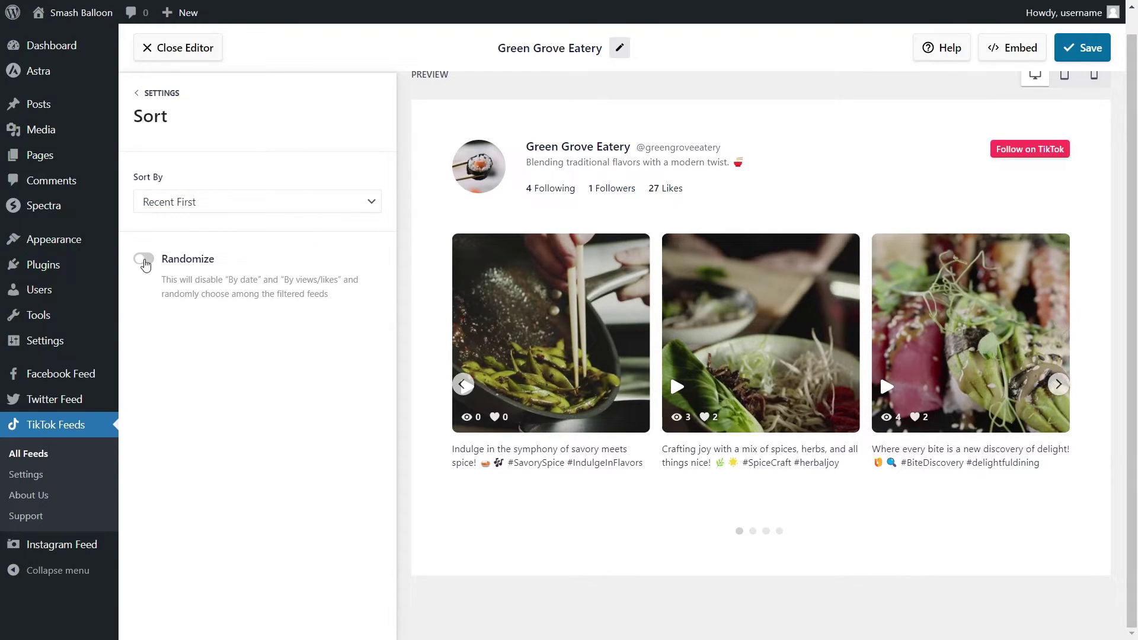
click(144, 259)
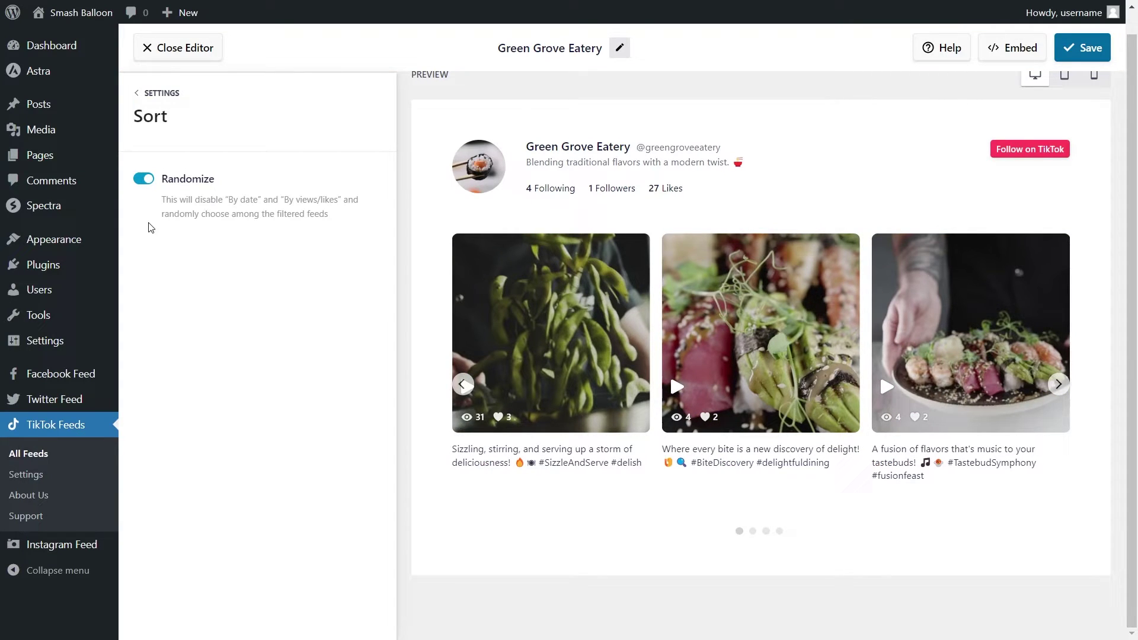
click(144, 178)
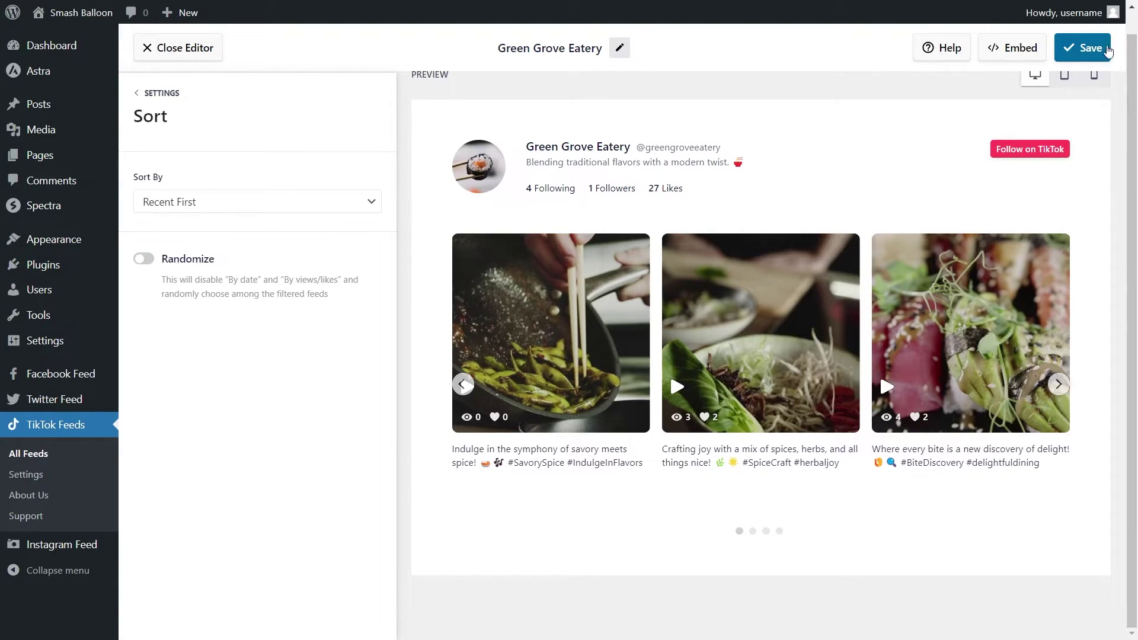
click(1096, 47)
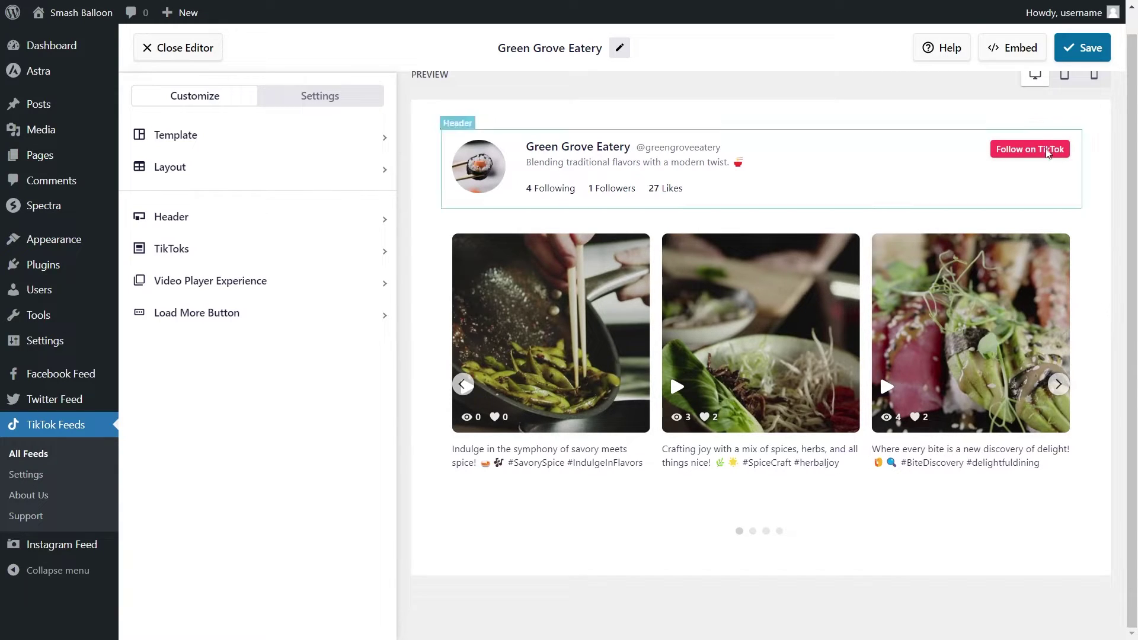
Step: Copy the feed's shortcode and choose to add it to the Find us on TikTok page
click(1009, 59)
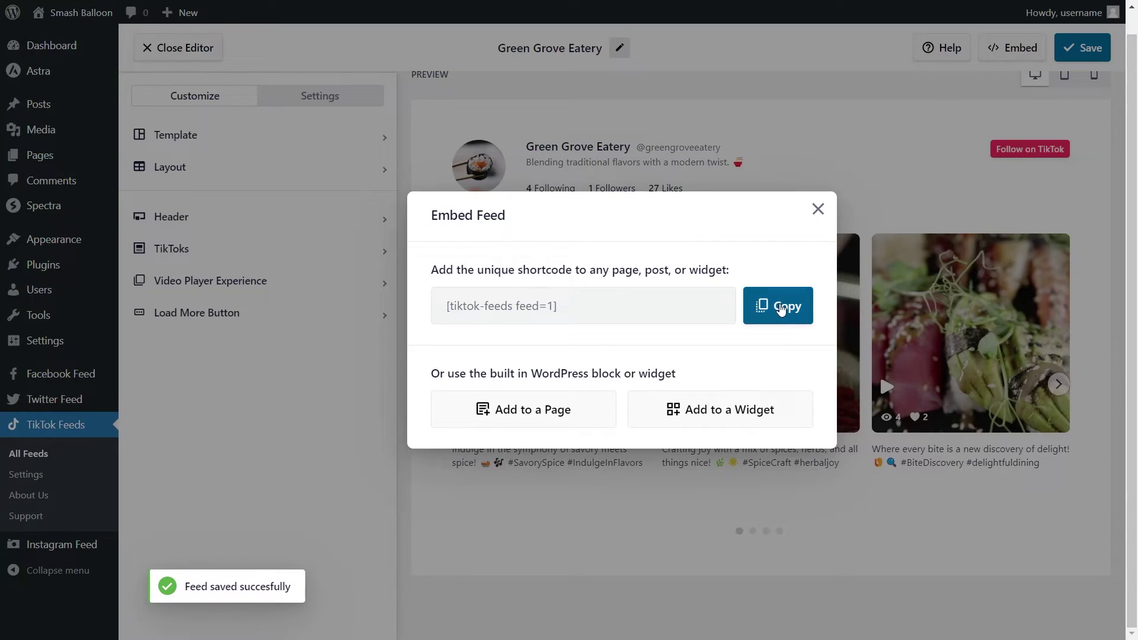
click(778, 308)
click(516, 408)
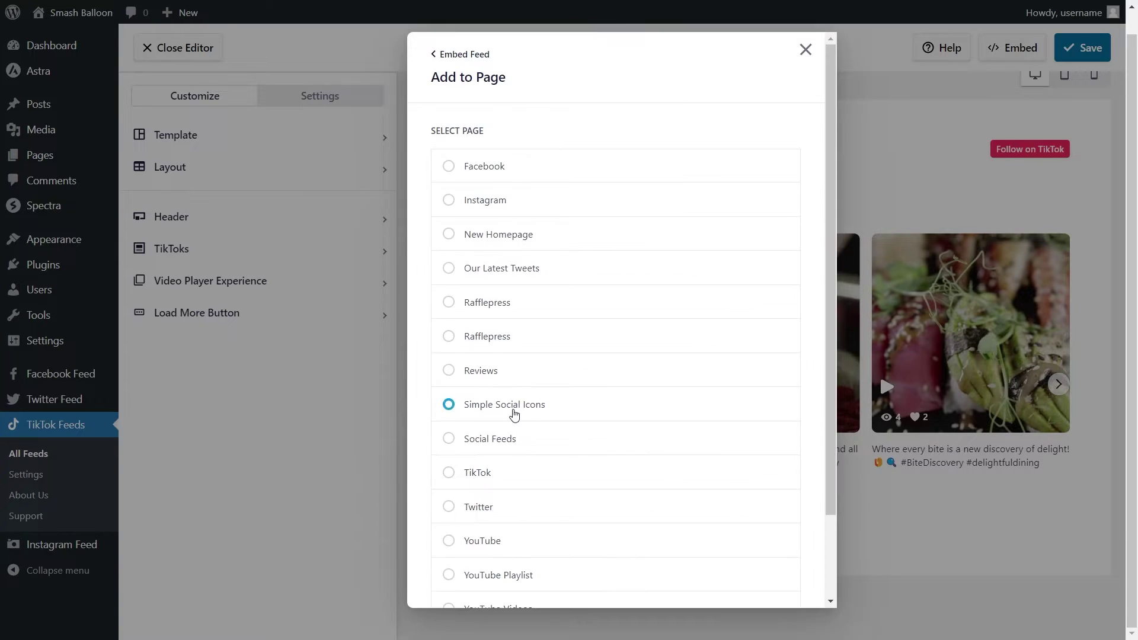
click(513, 474)
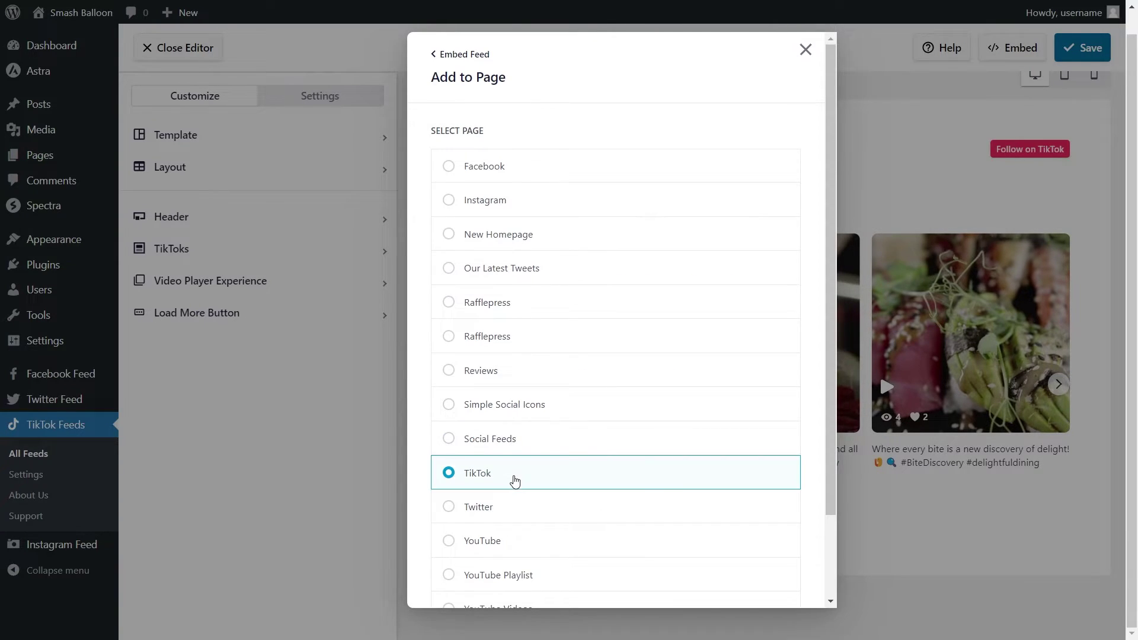
click(775, 582)
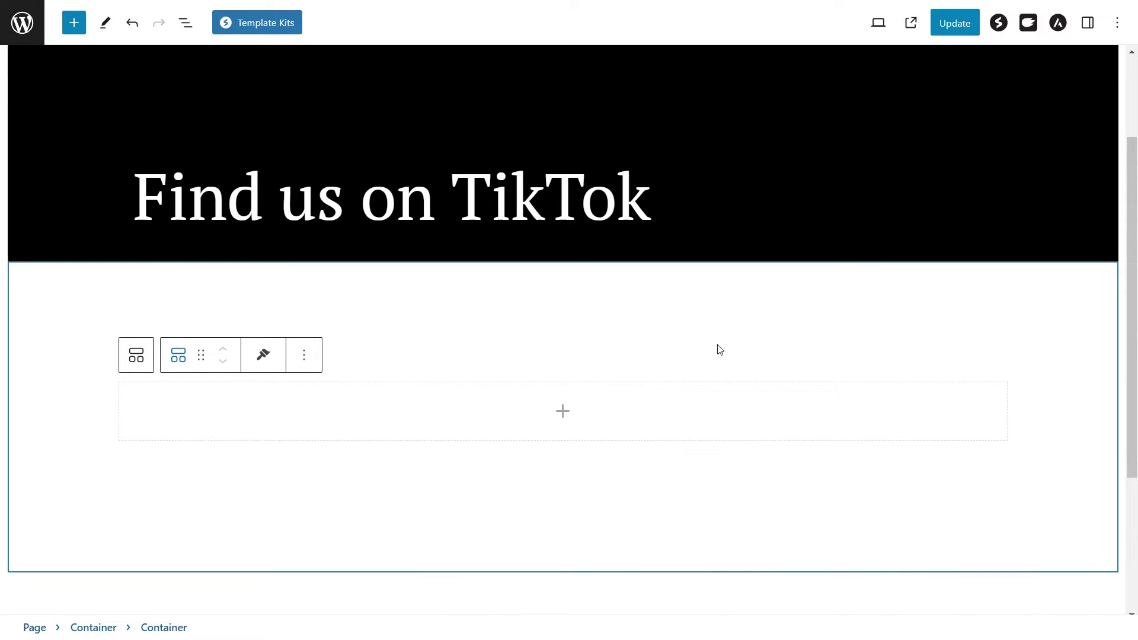
Step: Paste [tiktok-feeds feed=1] into a new Shortcode block, update the page and view it live
click(563, 411)
click(478, 528)
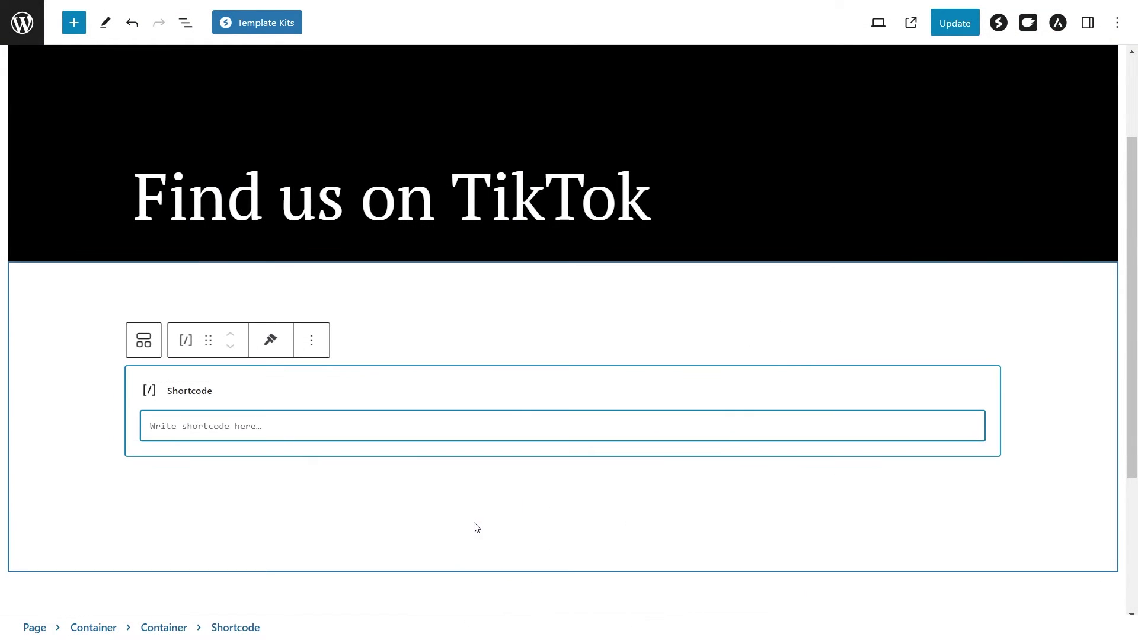
key(ctrl+v)
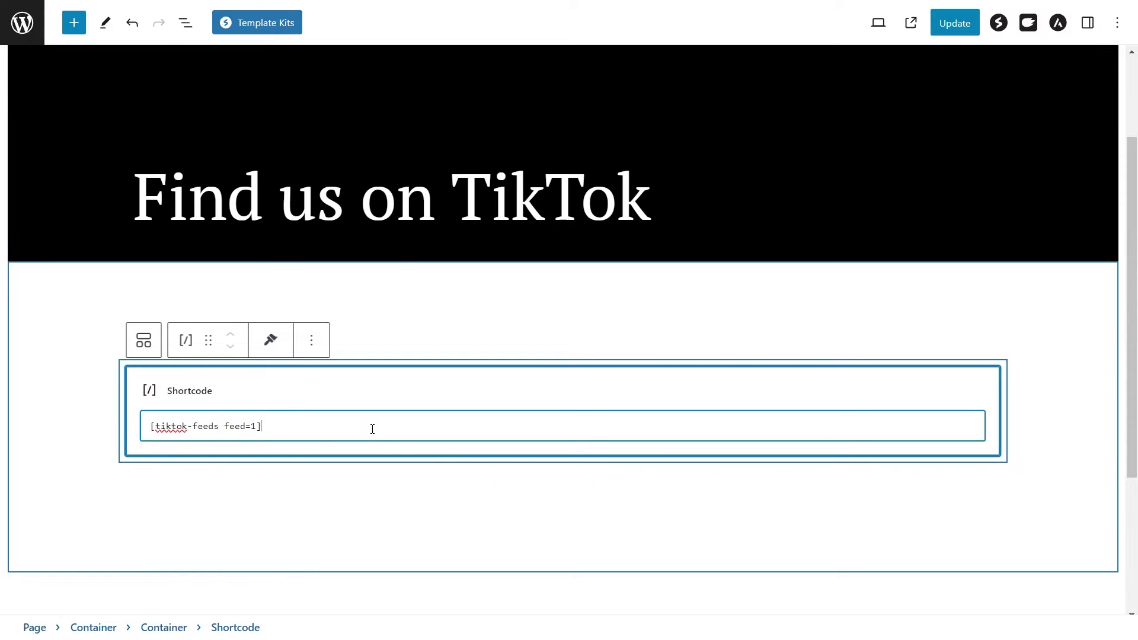
click(955, 28)
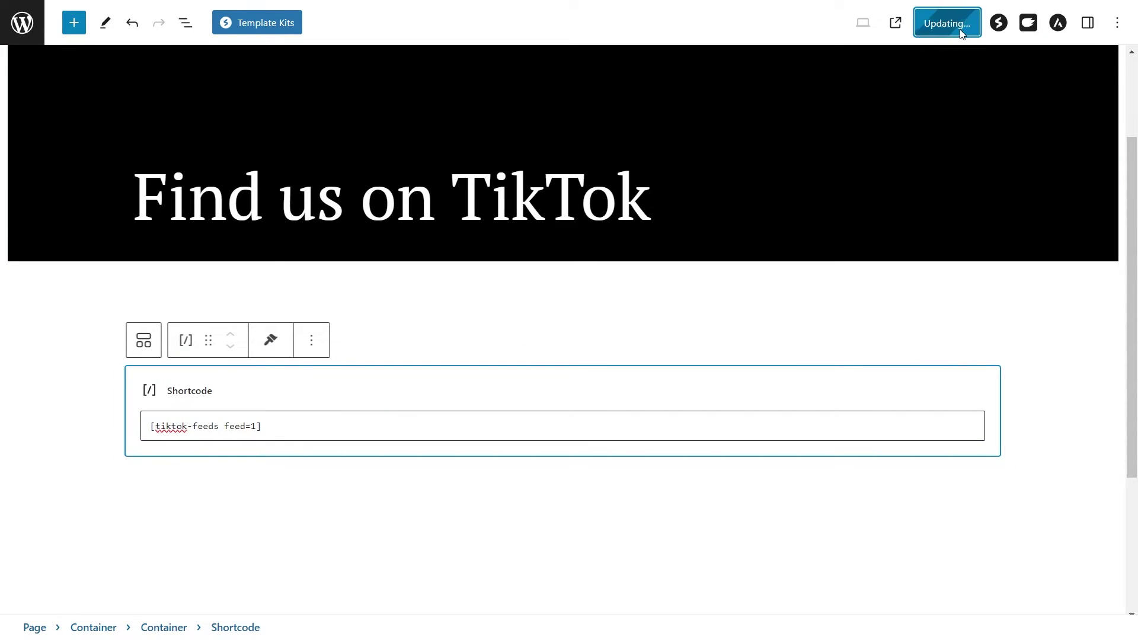
click(911, 23)
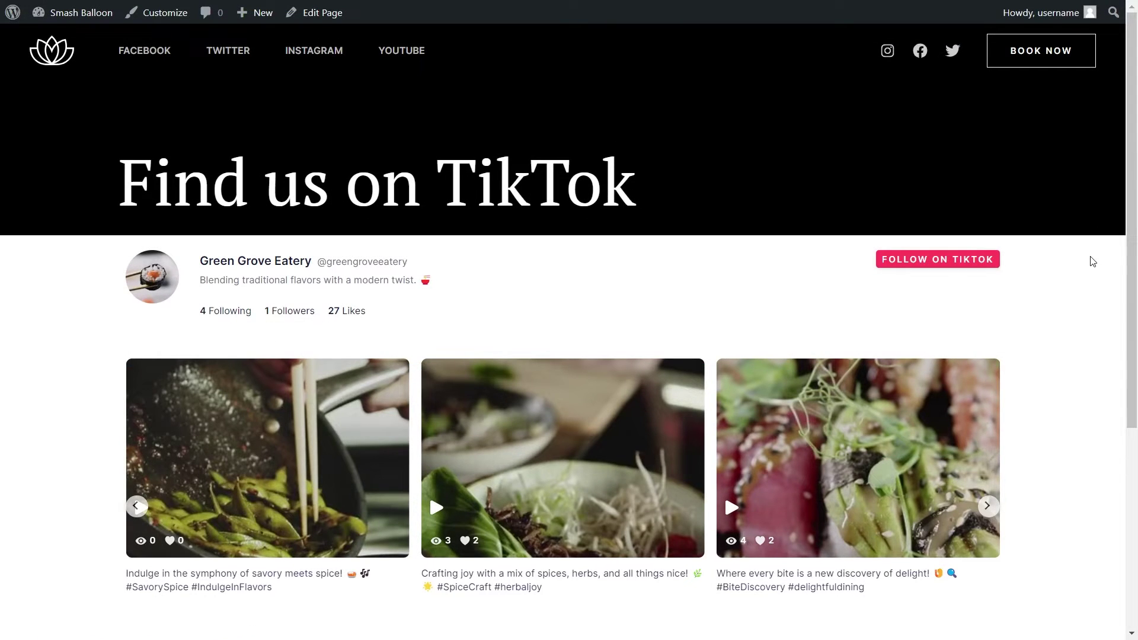
Step: On the live page, advance the carousel three videos, play the third post, then follow on TikTok
scroll(1093, 262, down, 1)
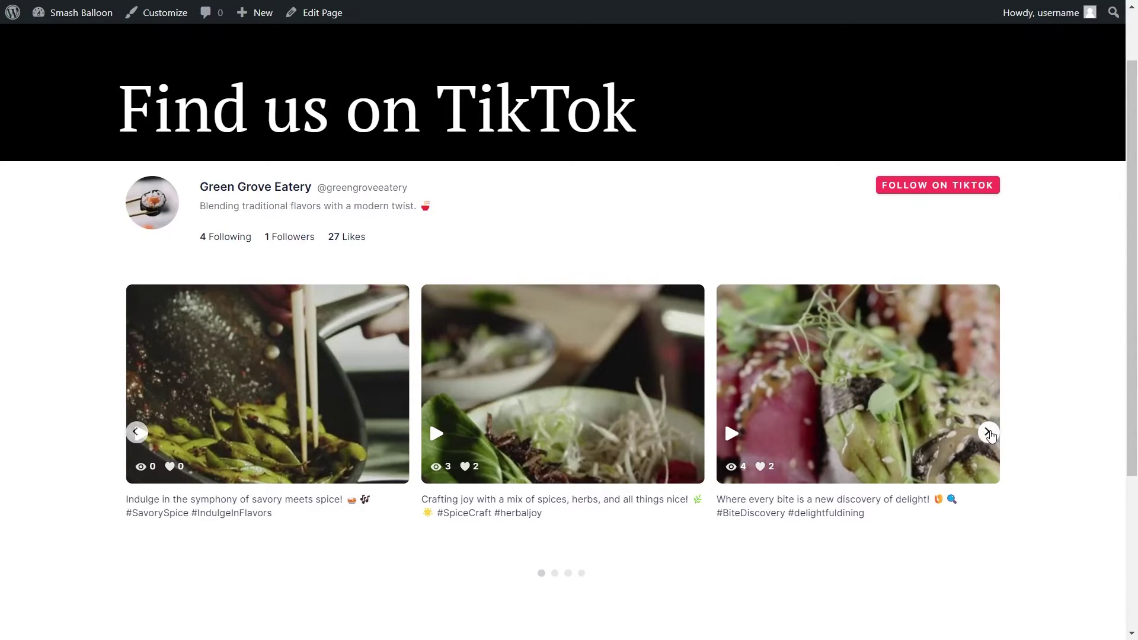
click(987, 432)
click(987, 432)
click(988, 432)
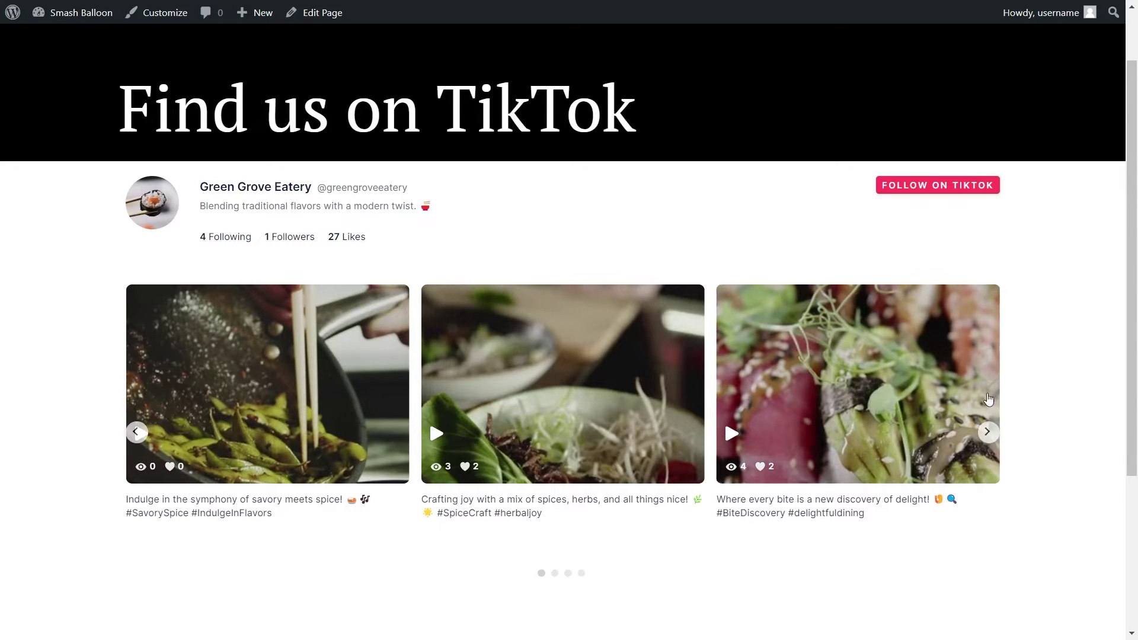
click(915, 364)
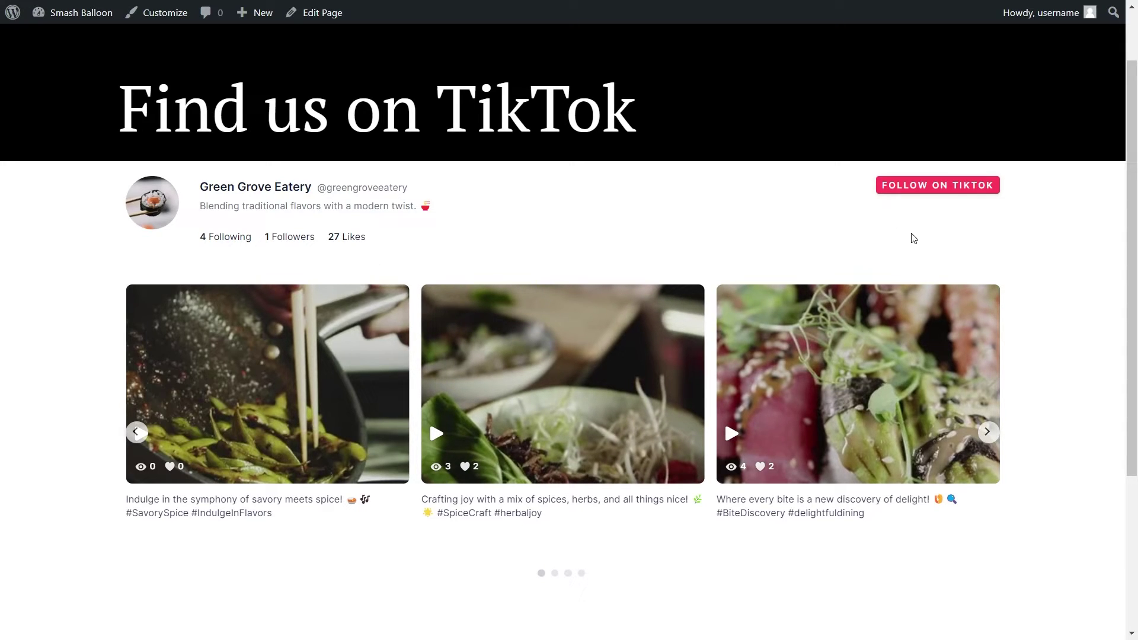
click(920, 192)
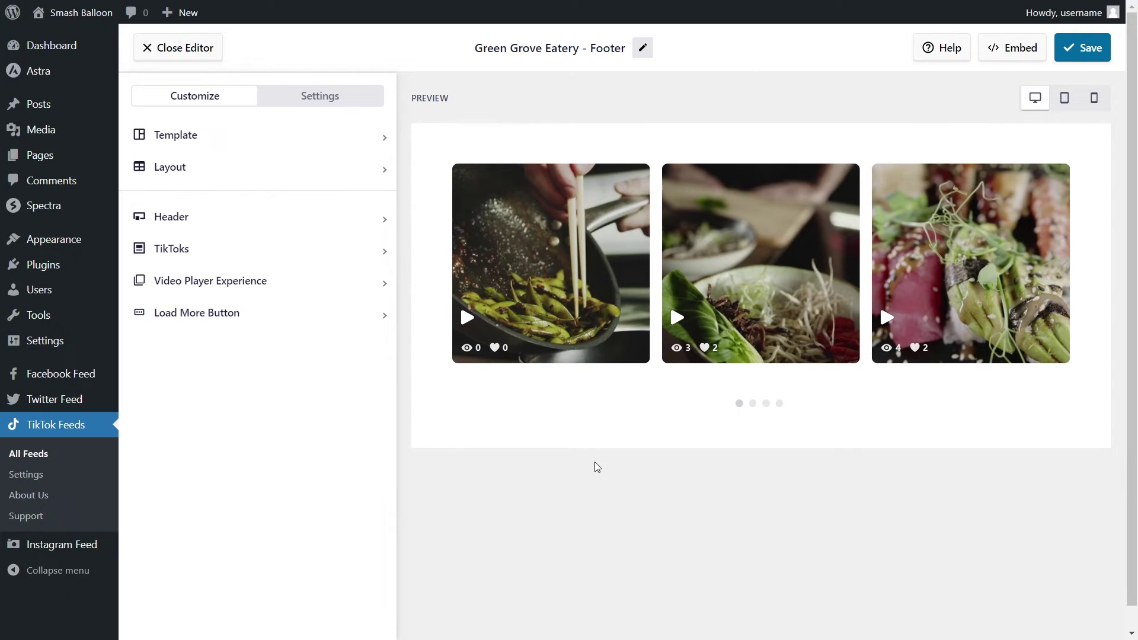
Step: Copy the Footer feed's shortcode and choose to add it to a widget area
click(1015, 48)
click(780, 304)
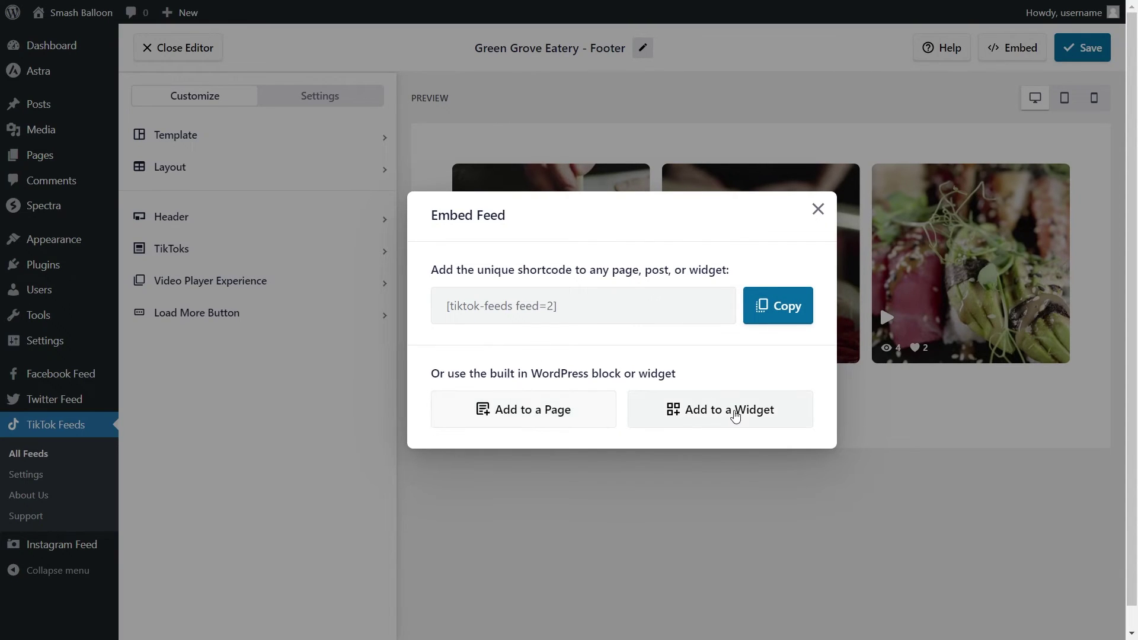
click(734, 416)
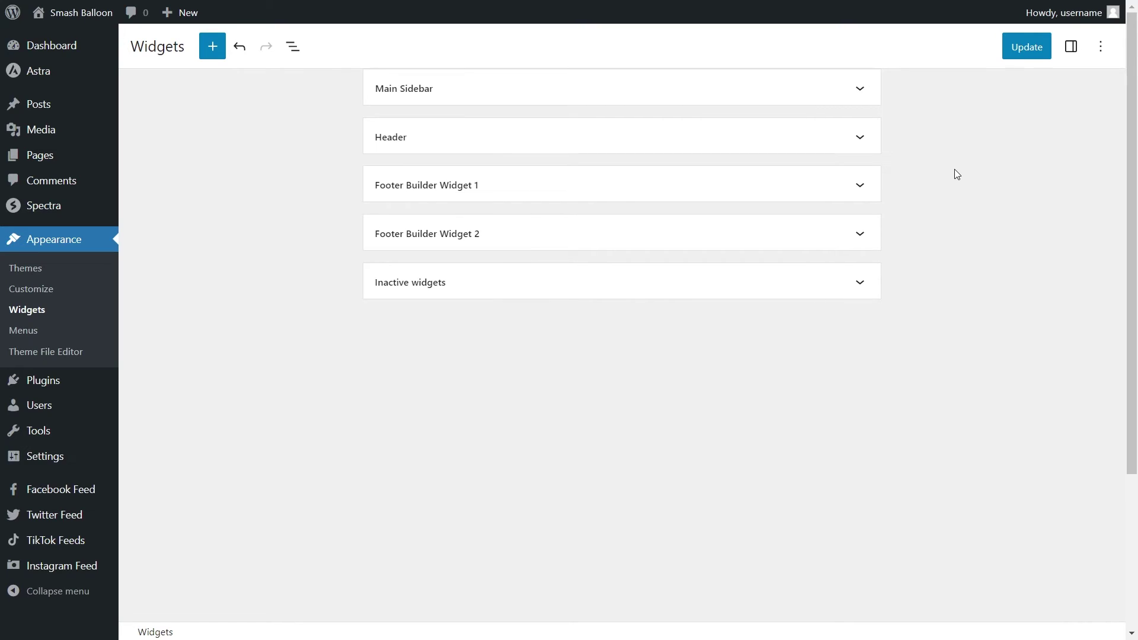
Step: Paste [tiktok-feeds feed=2] into a Shortcode block in Footer Builder Widget 1 and save the widgets
click(864, 184)
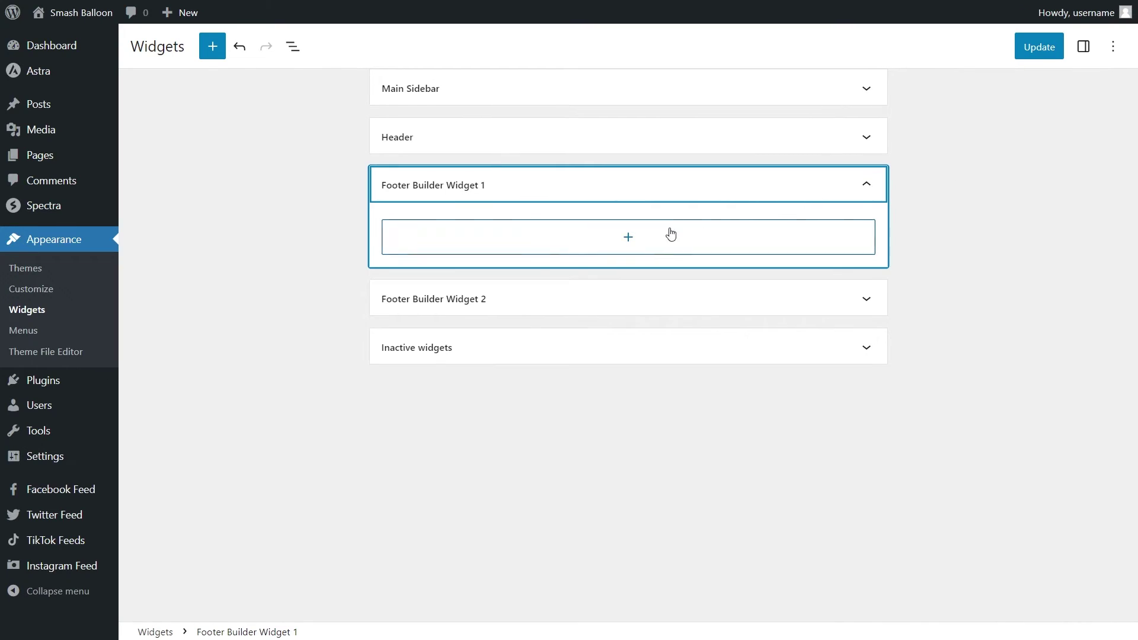
click(630, 238)
click(546, 354)
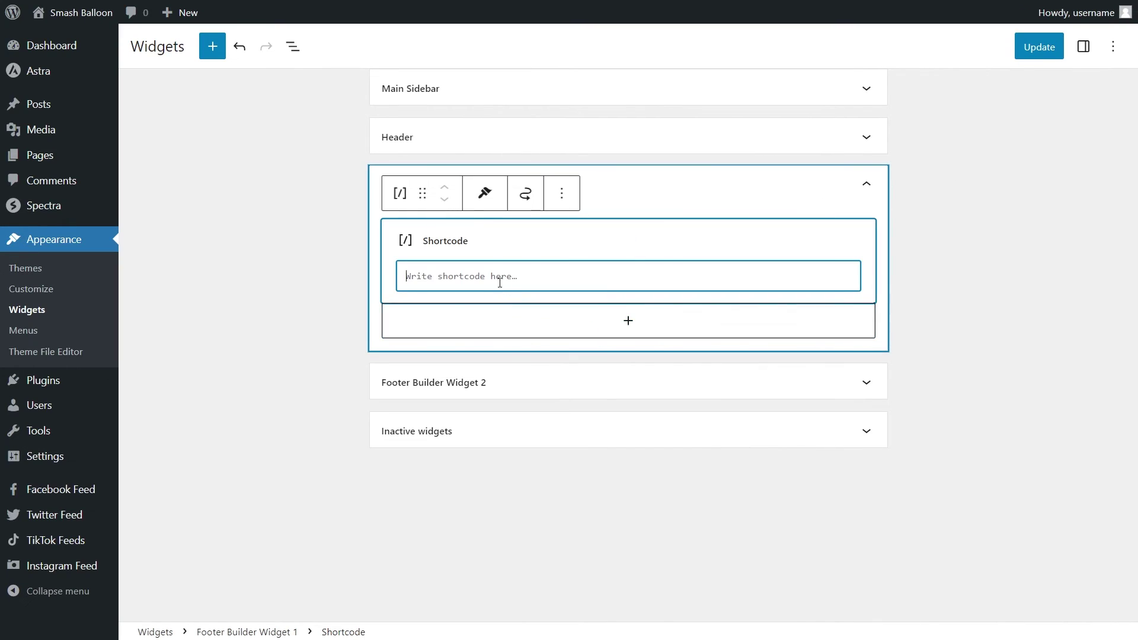
key(ctrl+v)
click(1040, 46)
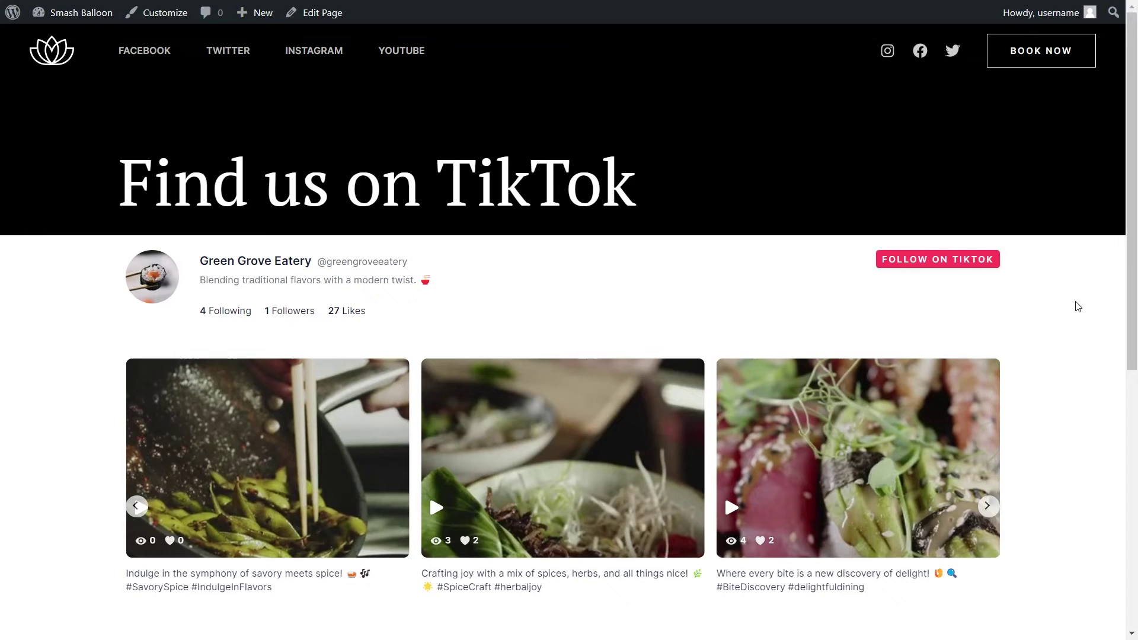
scroll(1077, 306, down, 8)
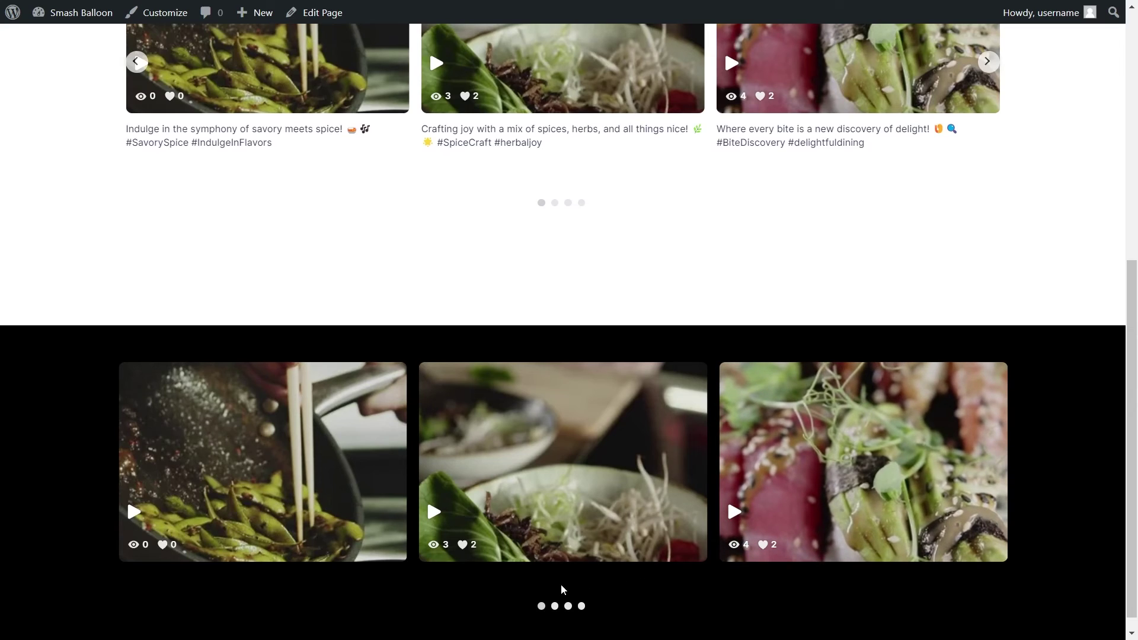
click(566, 607)
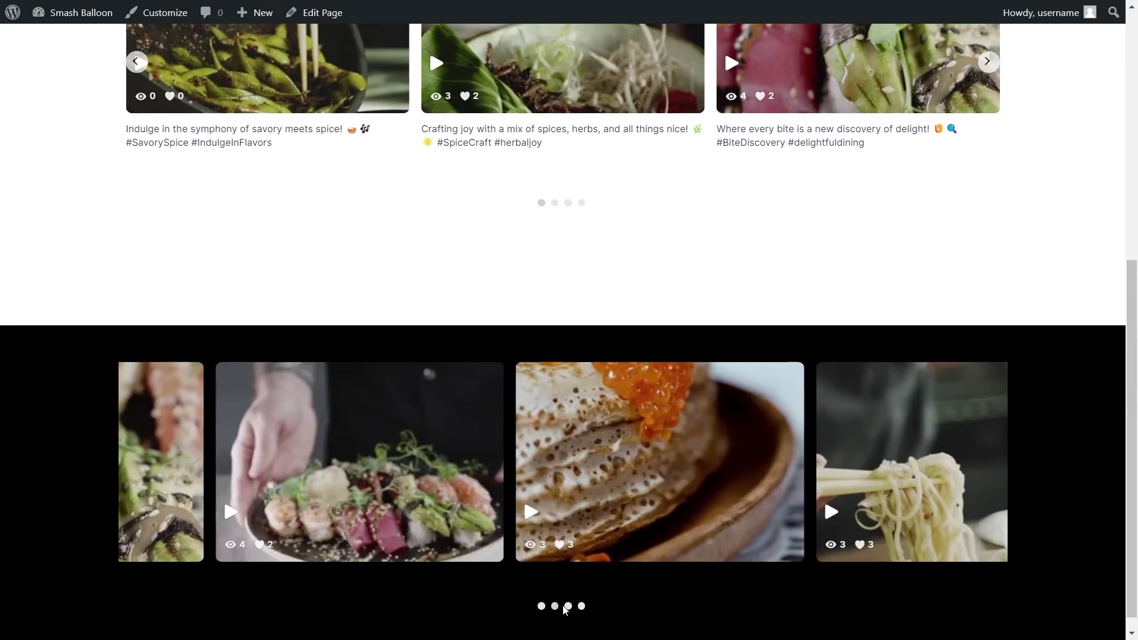
click(576, 490)
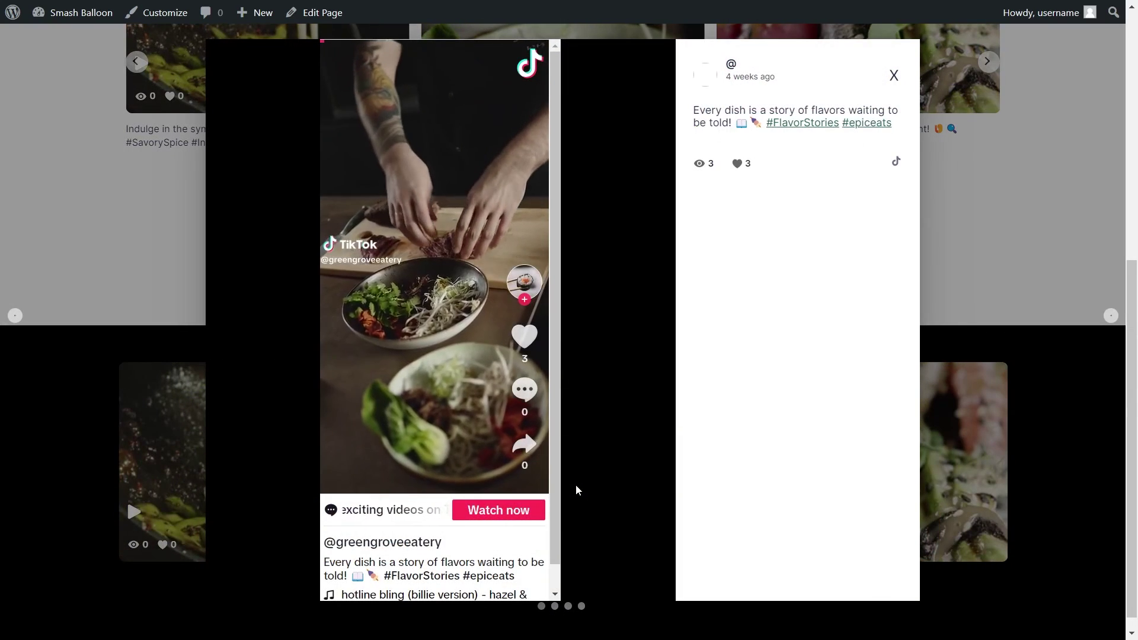
click(574, 488)
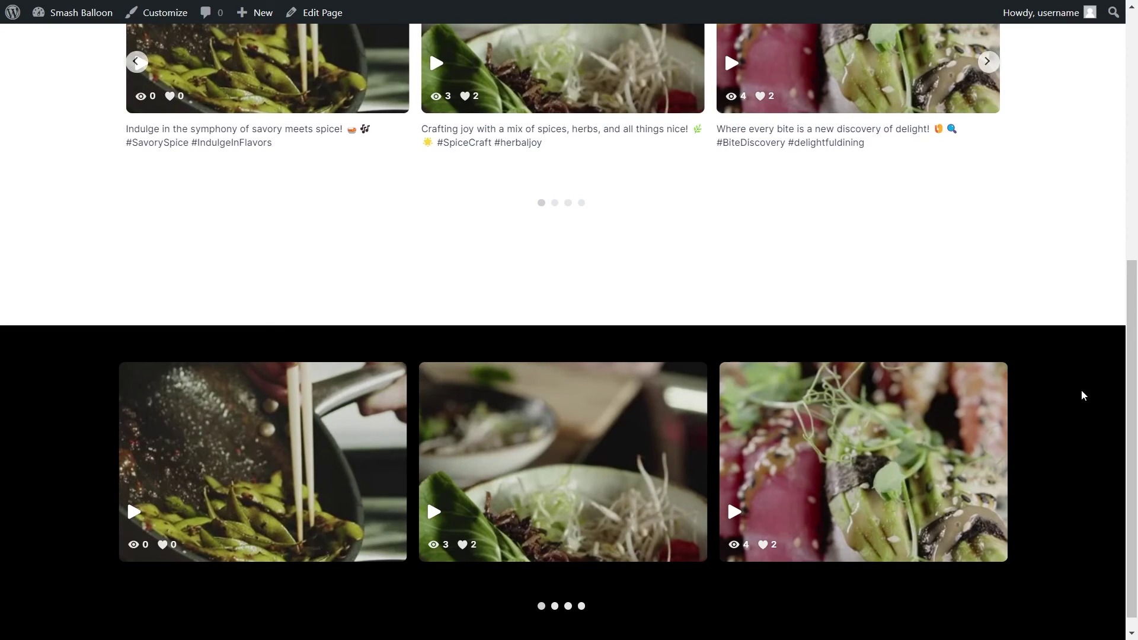
scroll(1043, 474, up, 5)
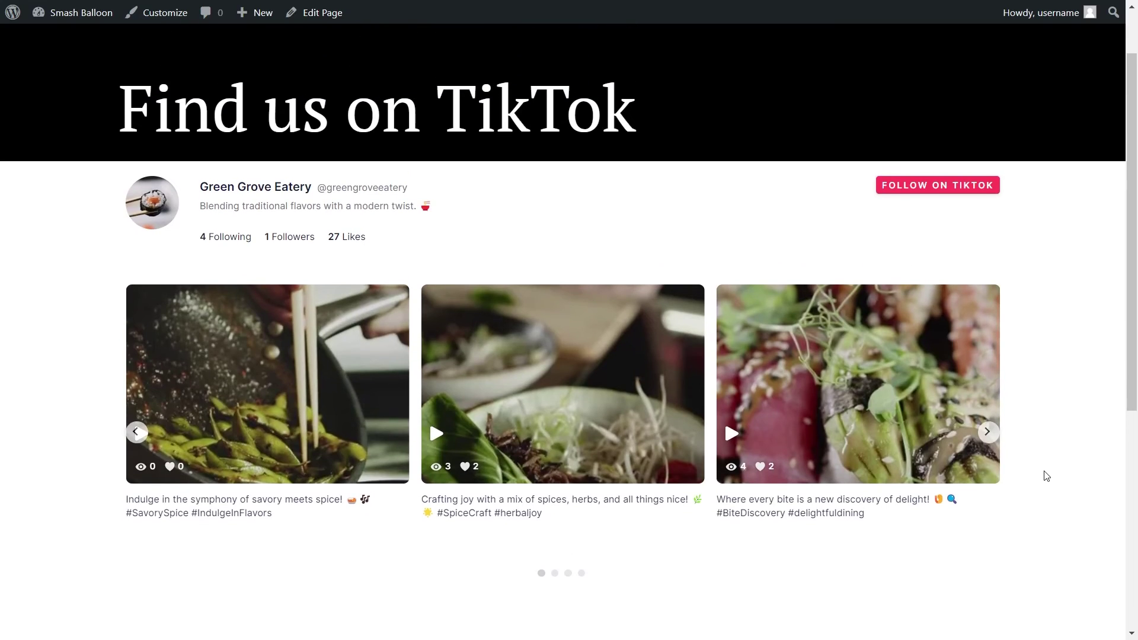